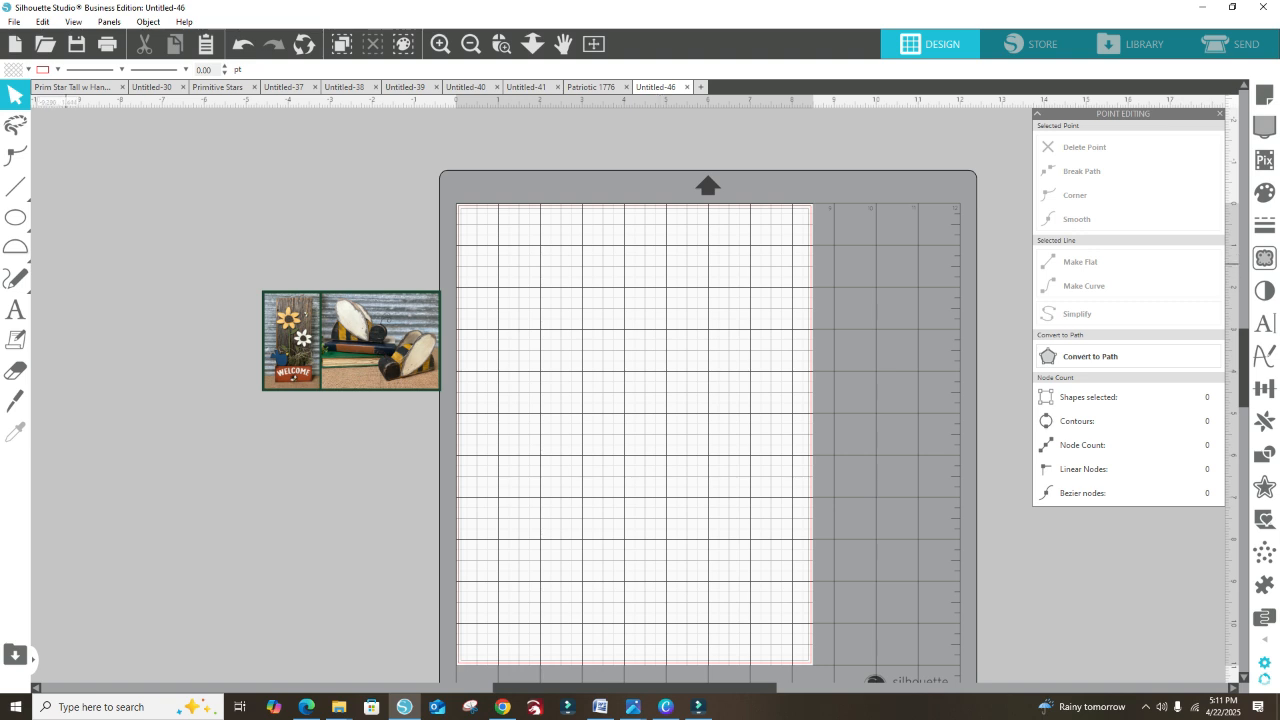
Draw a half-circle about 4.03 in wide and 2.03 in high on the upper half of the page
click(15, 246)
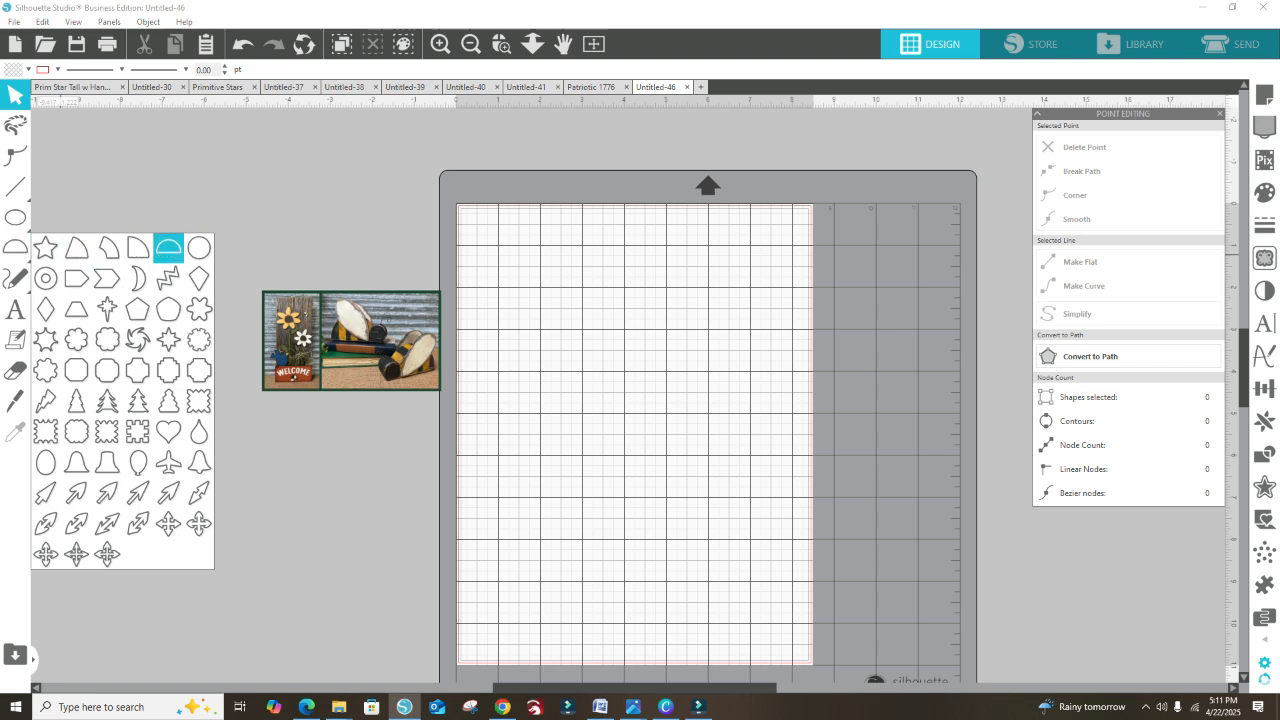
click(168, 247)
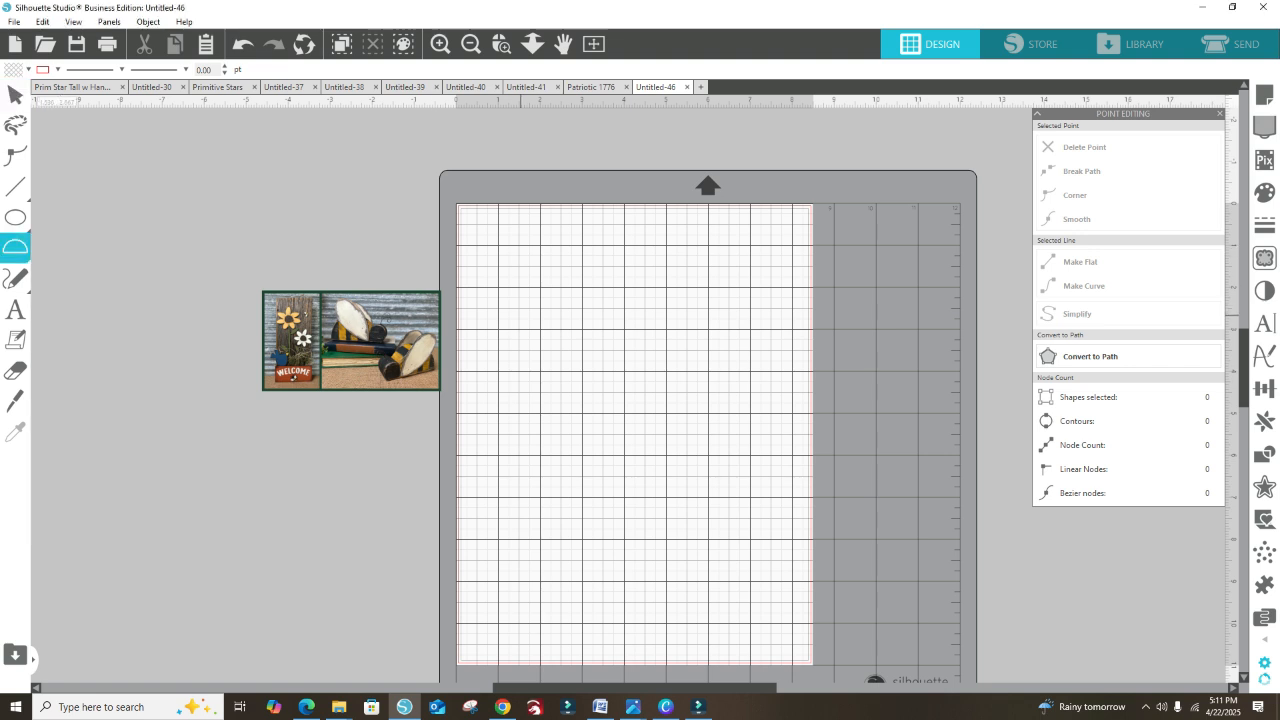
drag(565, 316, 563, 402)
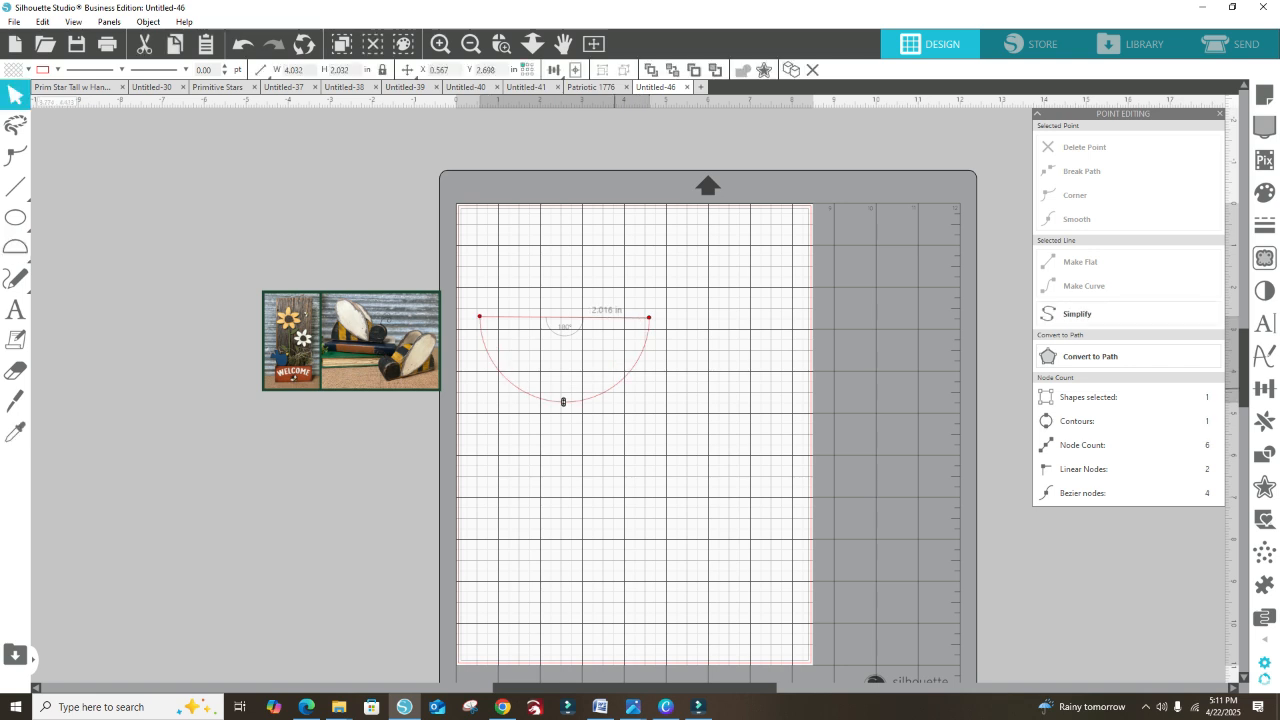
Flip the half-circle vertically so its flat side is at the base
right_click(563, 402)
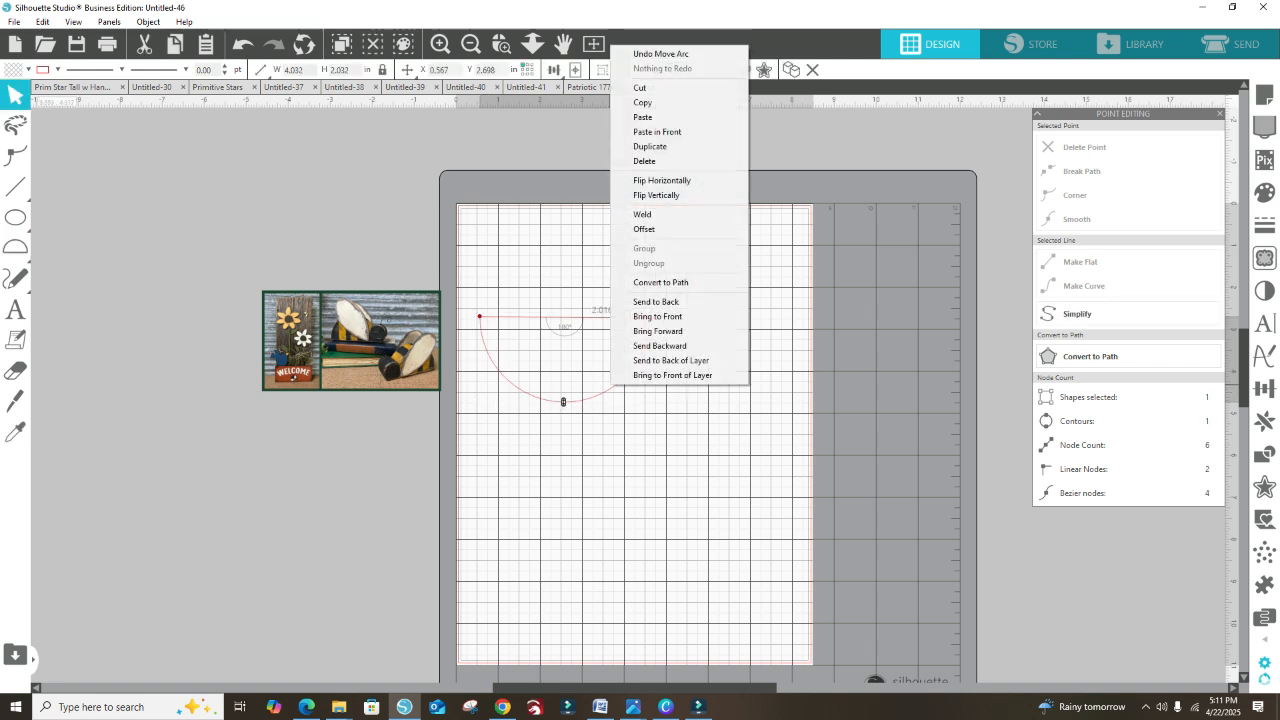
click(594, 412)
click(592, 394)
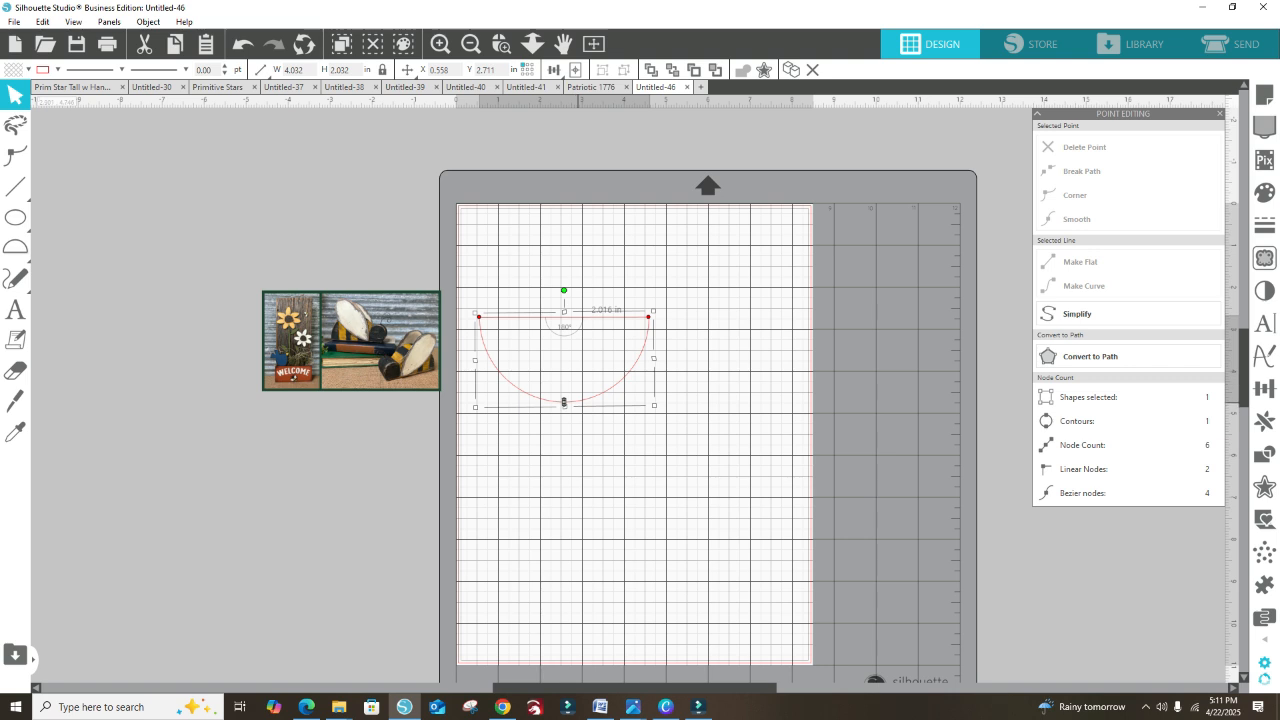
right_click(565, 402)
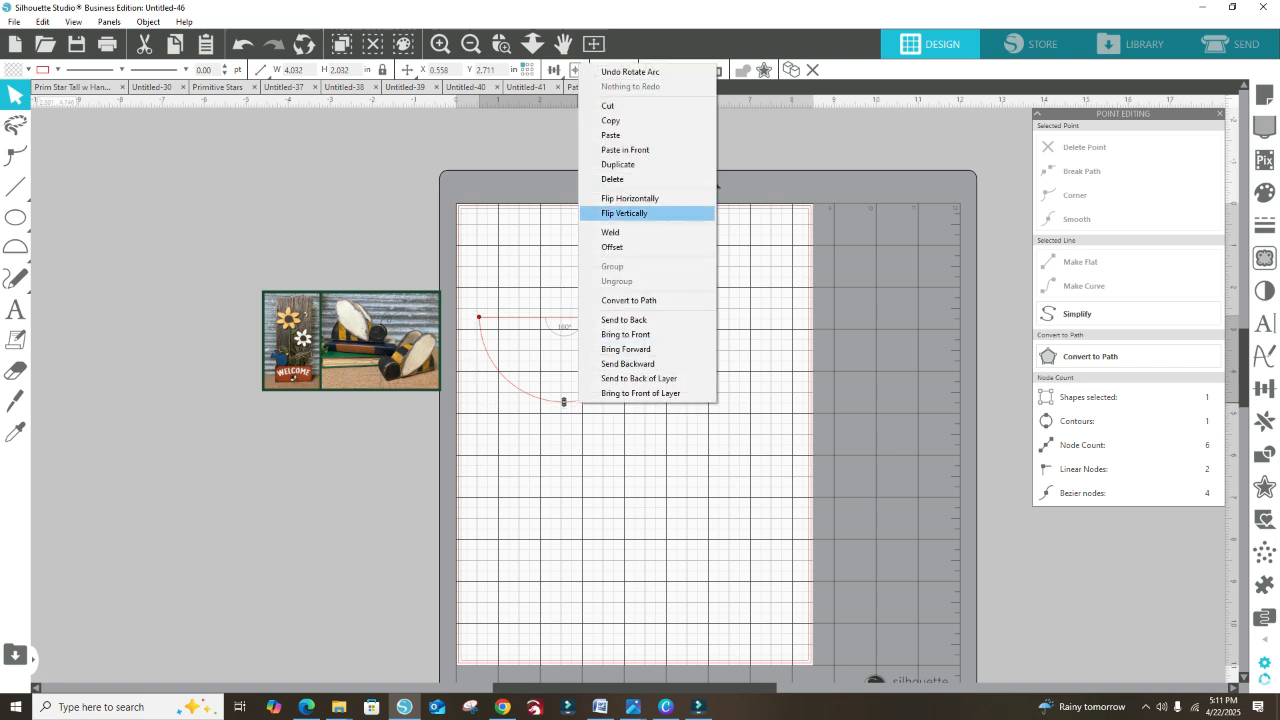
click(624, 213)
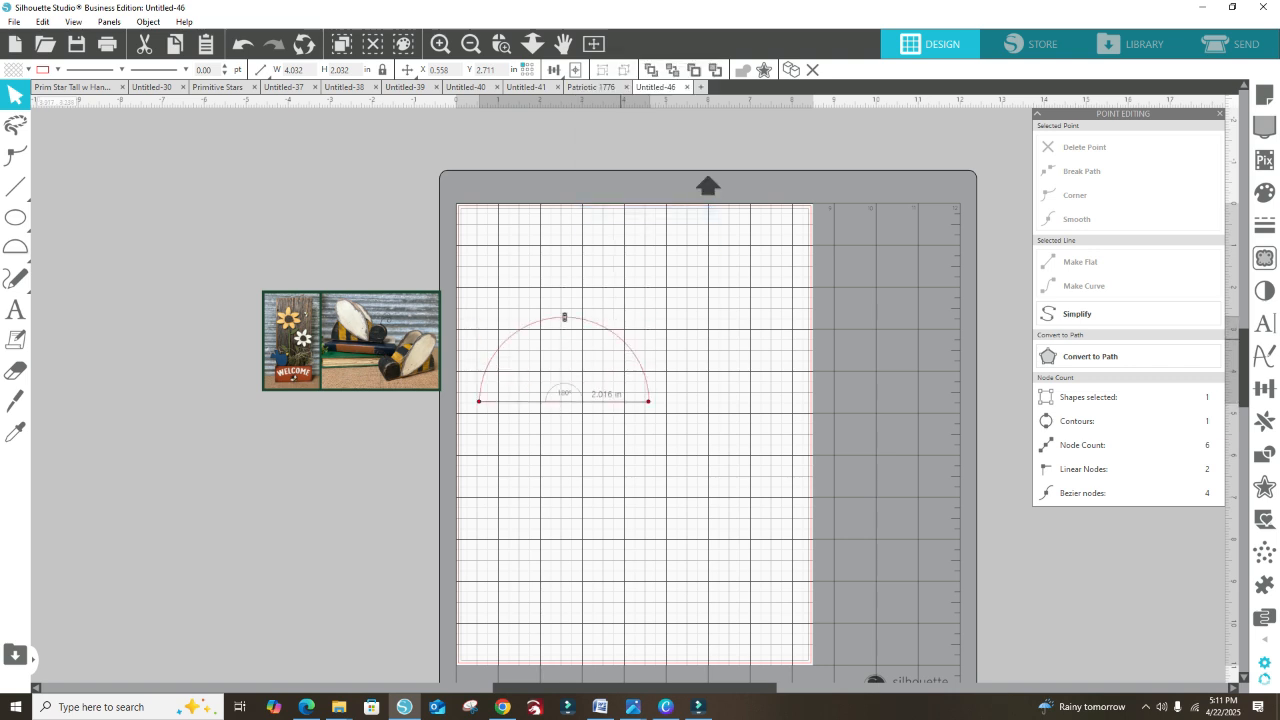
Convert the half-circle to a path and reduce its height to about 1.92 in, keeping the flat base in place
right_click(621, 341)
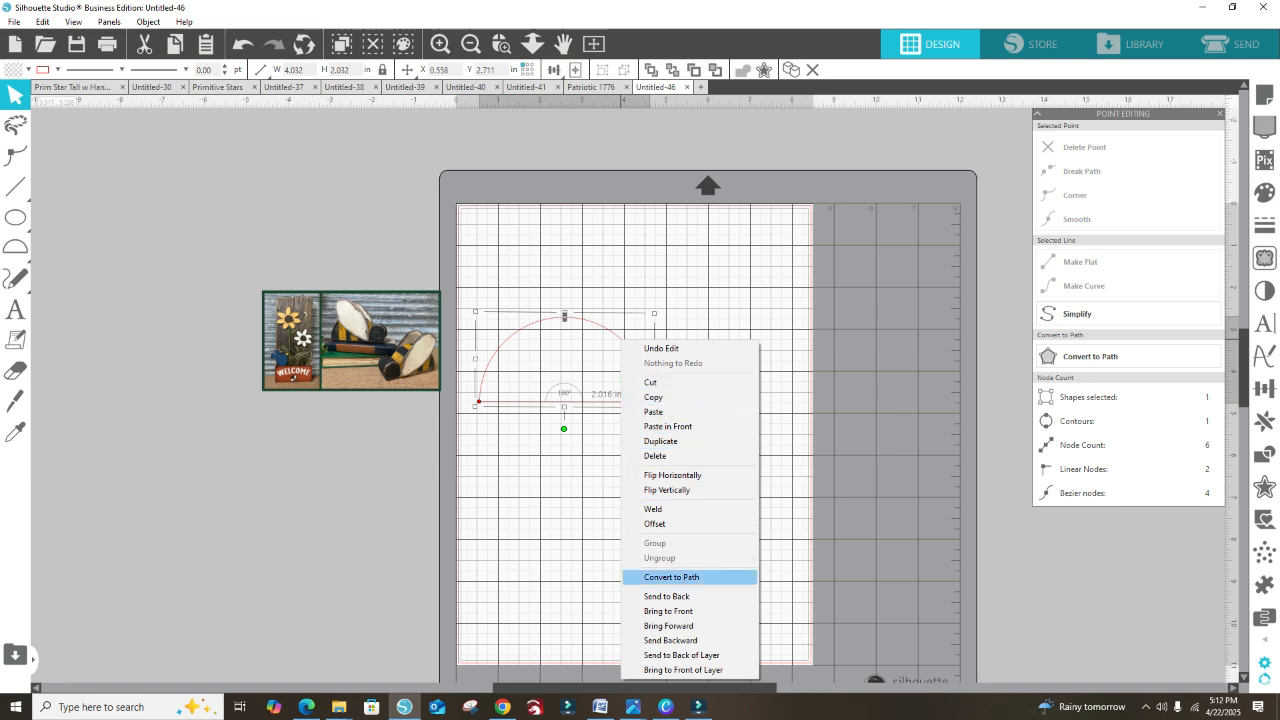
click(680, 577)
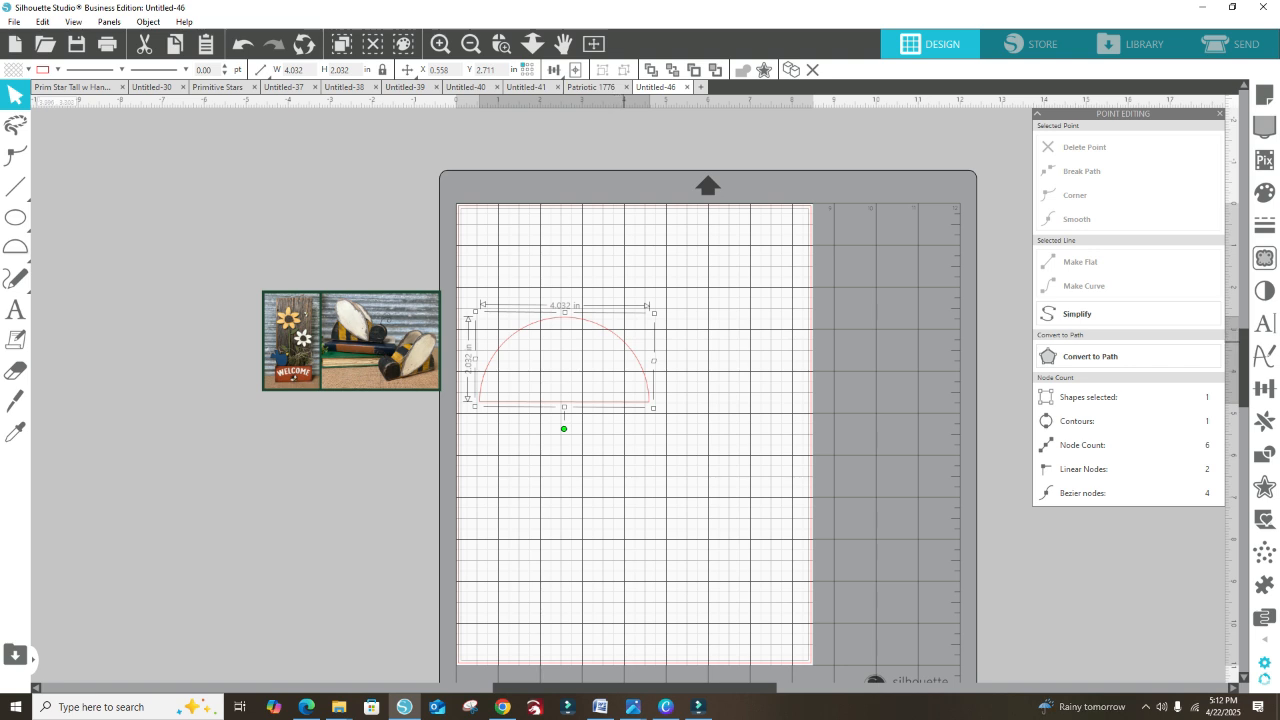
drag(564, 313, 564, 319)
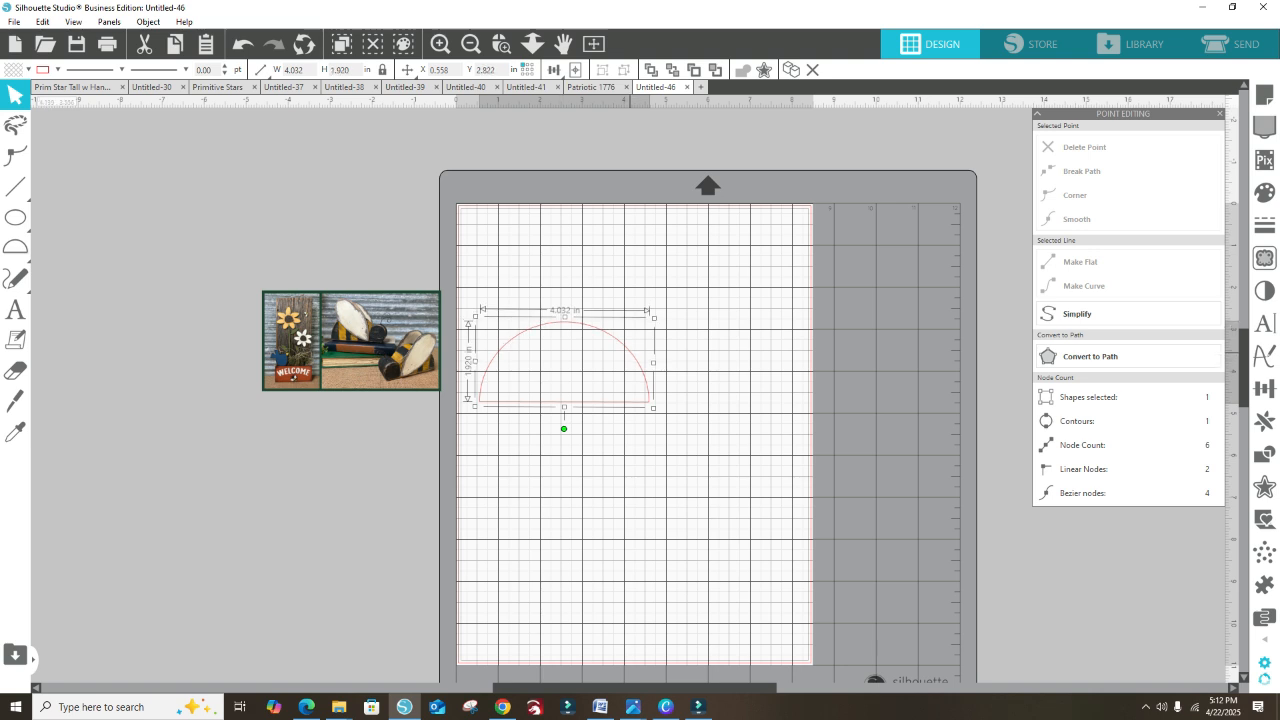
double_click(630, 352)
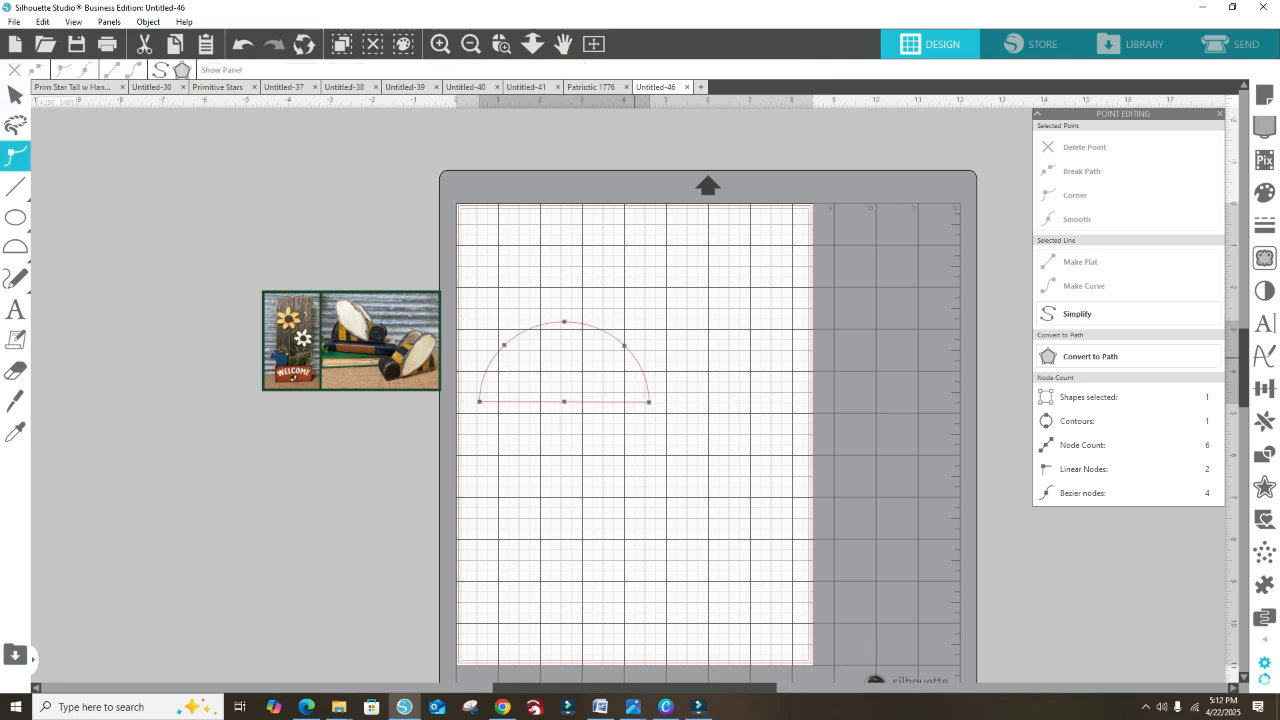
click(633, 356)
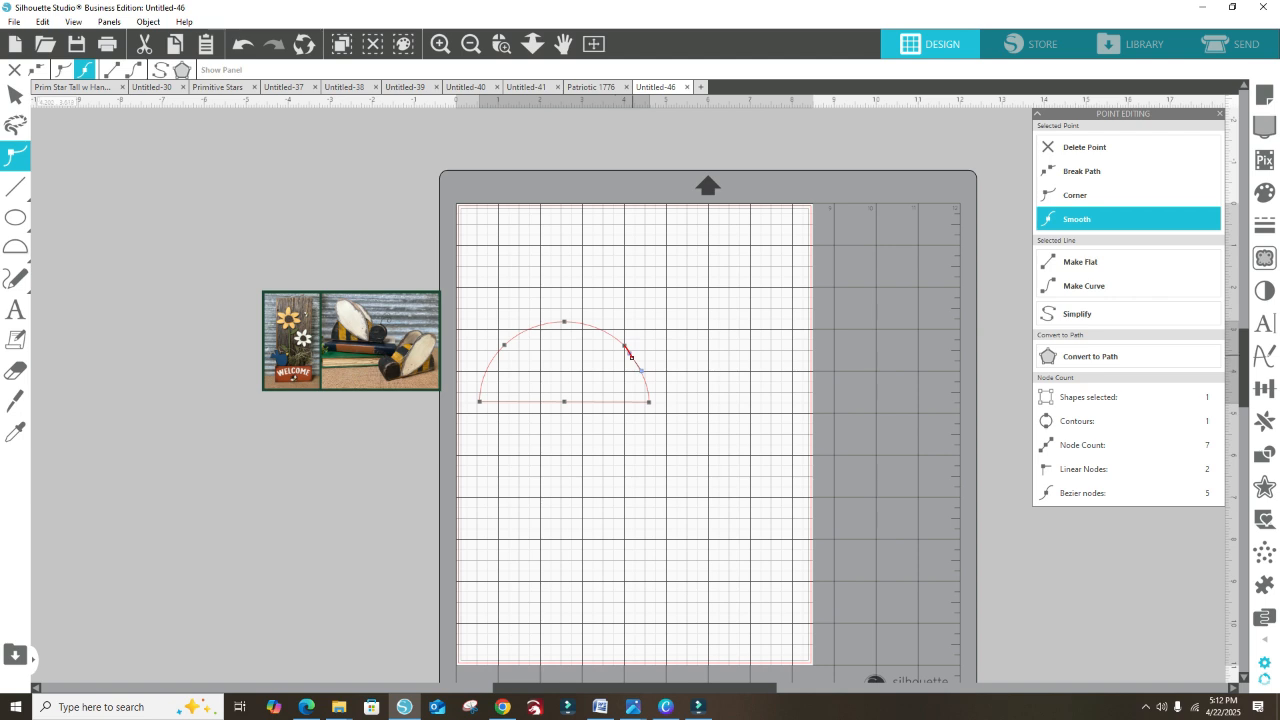
click(244, 44)
key(ctrl+z)
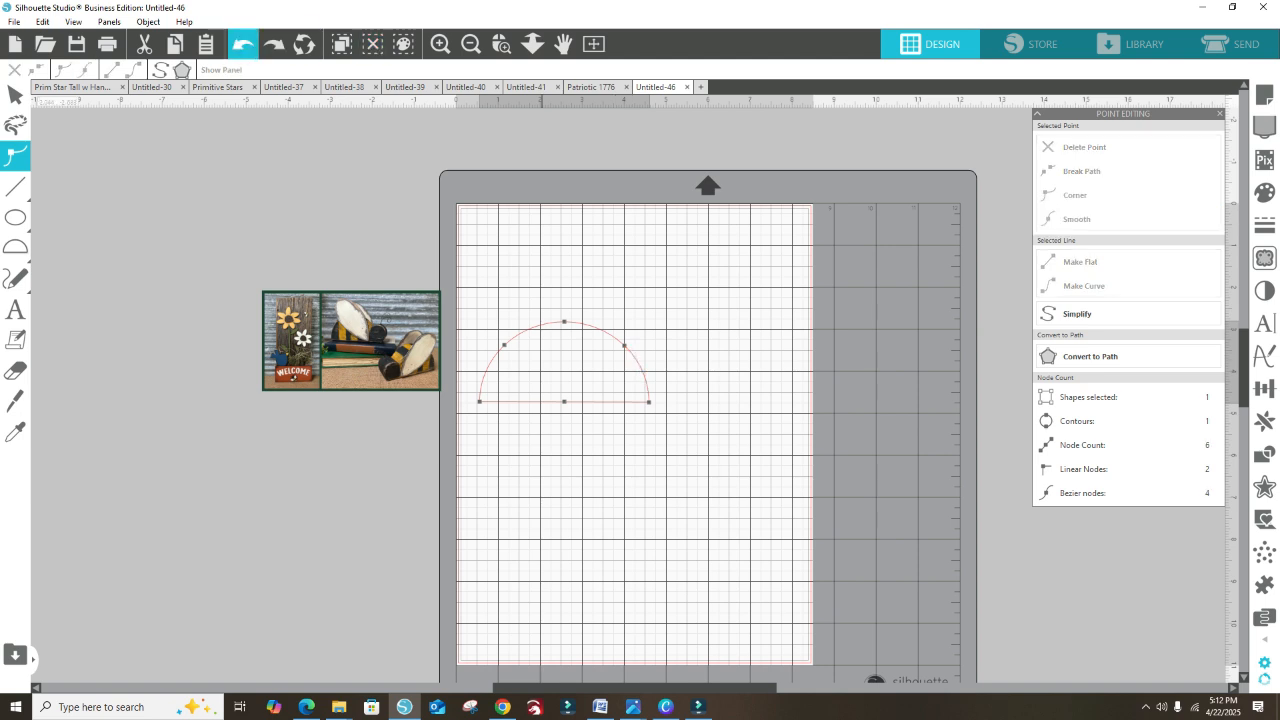
click(244, 44)
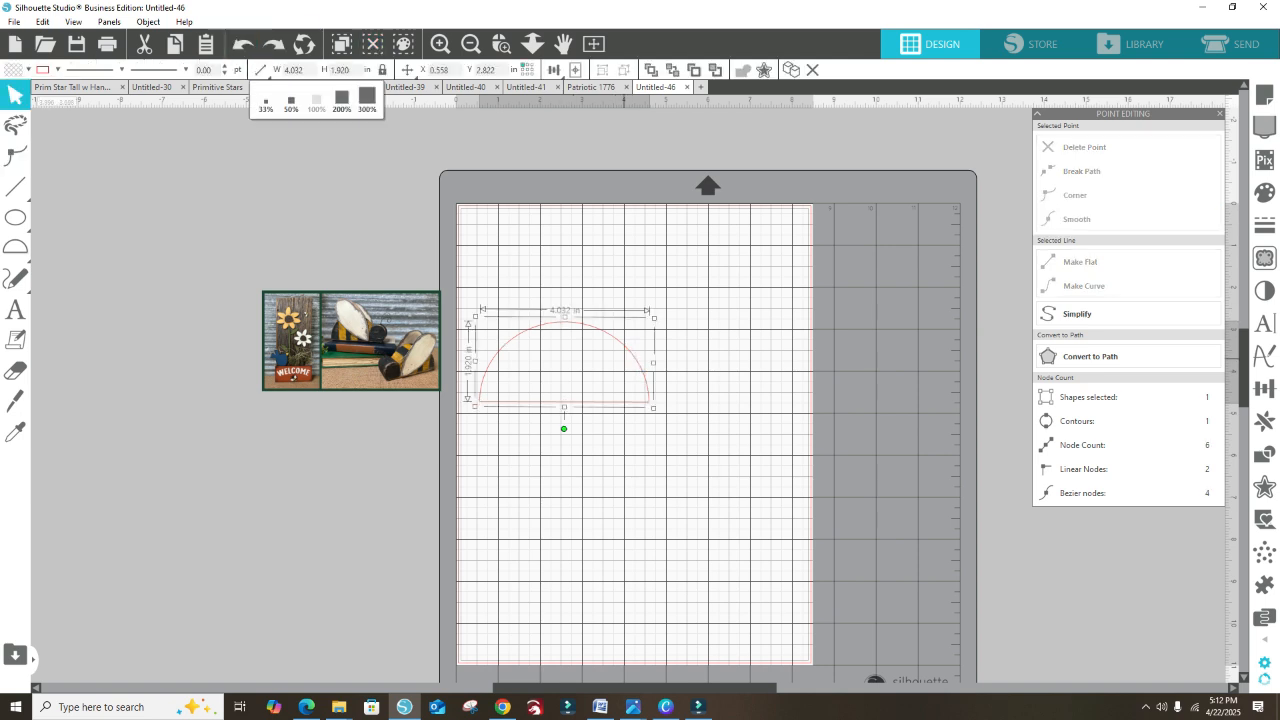
Edit the half-circle's points, moving the upper-right node slightly inward and the top node slightly down and left to shape the bee's body
click(15, 156)
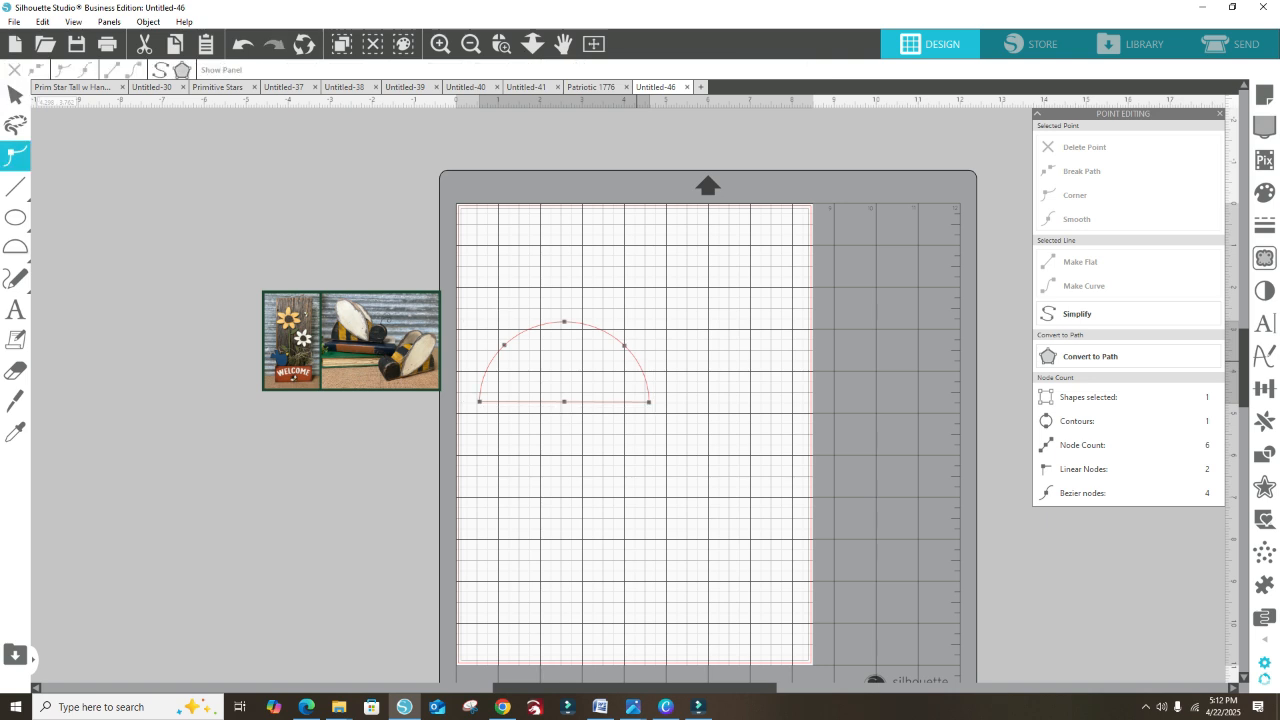
click(624, 345)
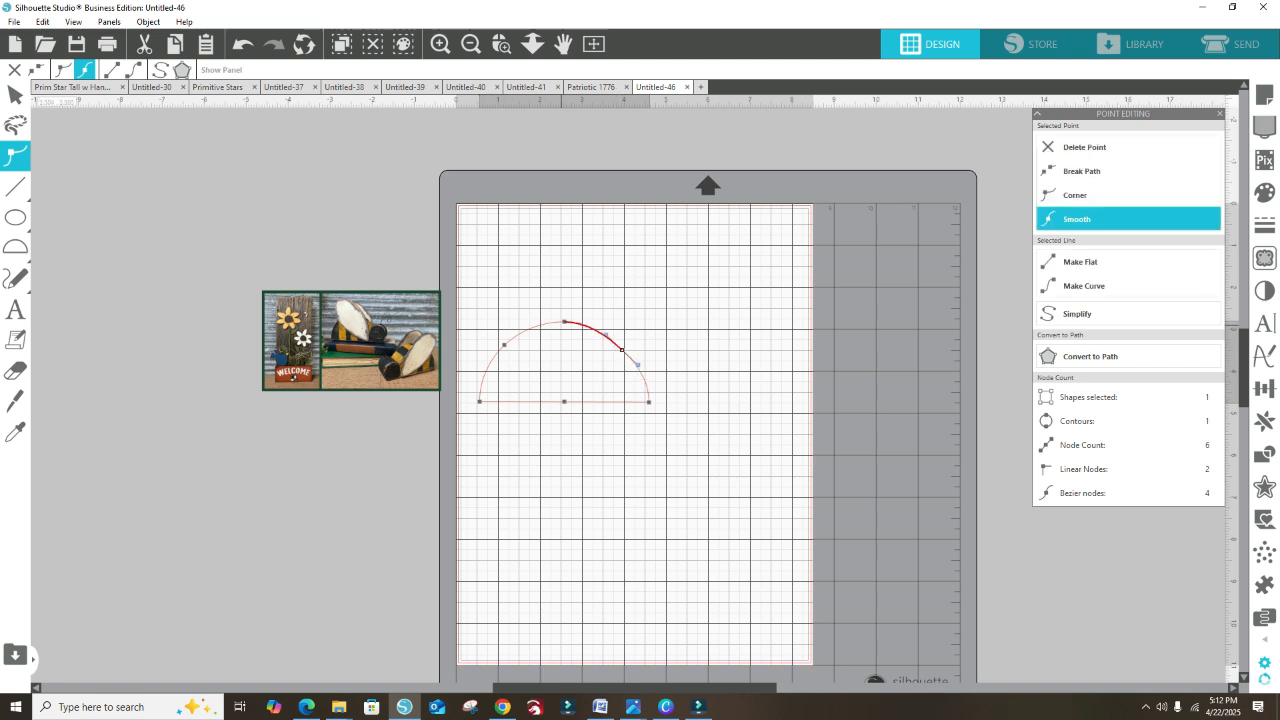
drag(564, 321, 560, 325)
click(621, 350)
key(Escape)
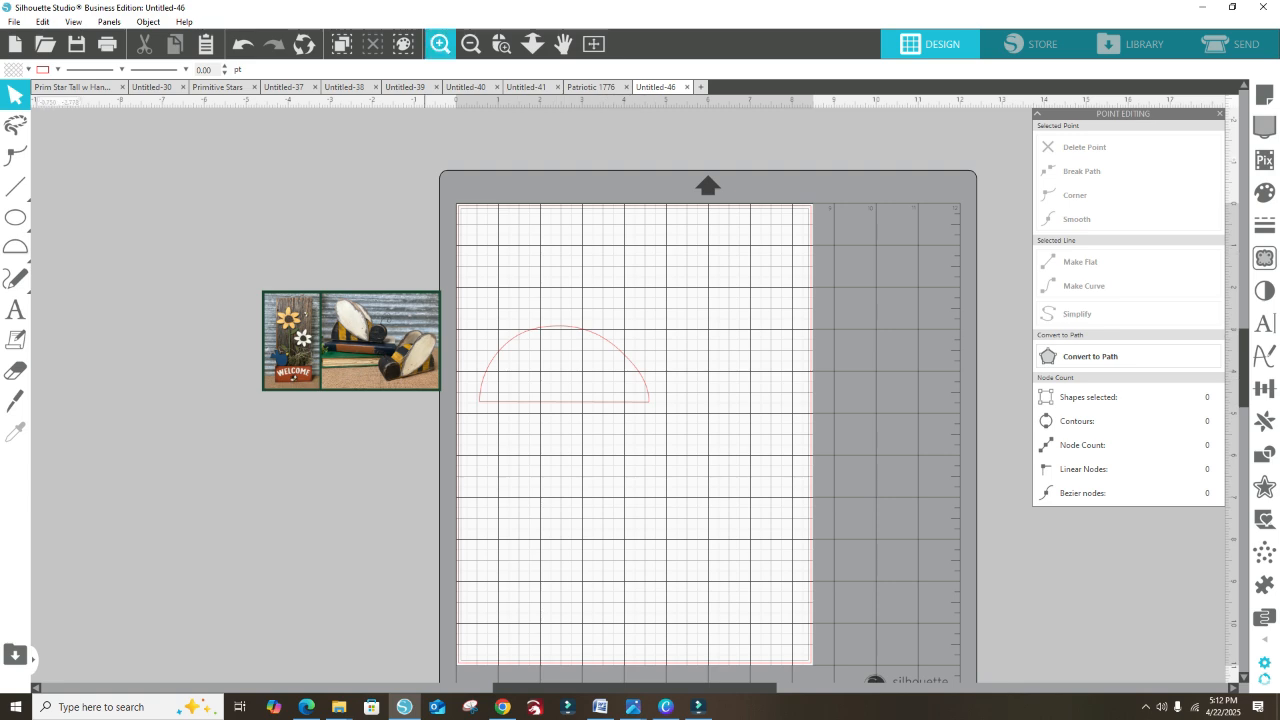
Draw a circle about 1.35 in across for the bee's head, overlapping the right end of the body
click(440, 43)
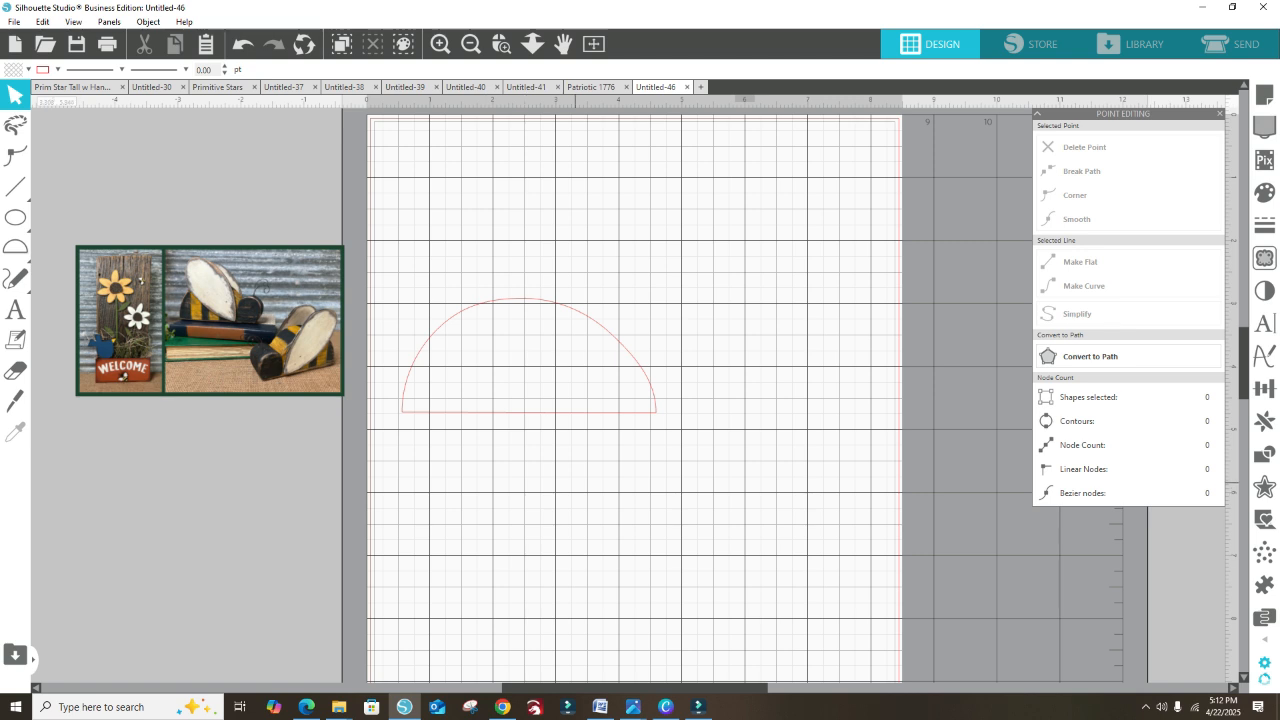
click(15, 218)
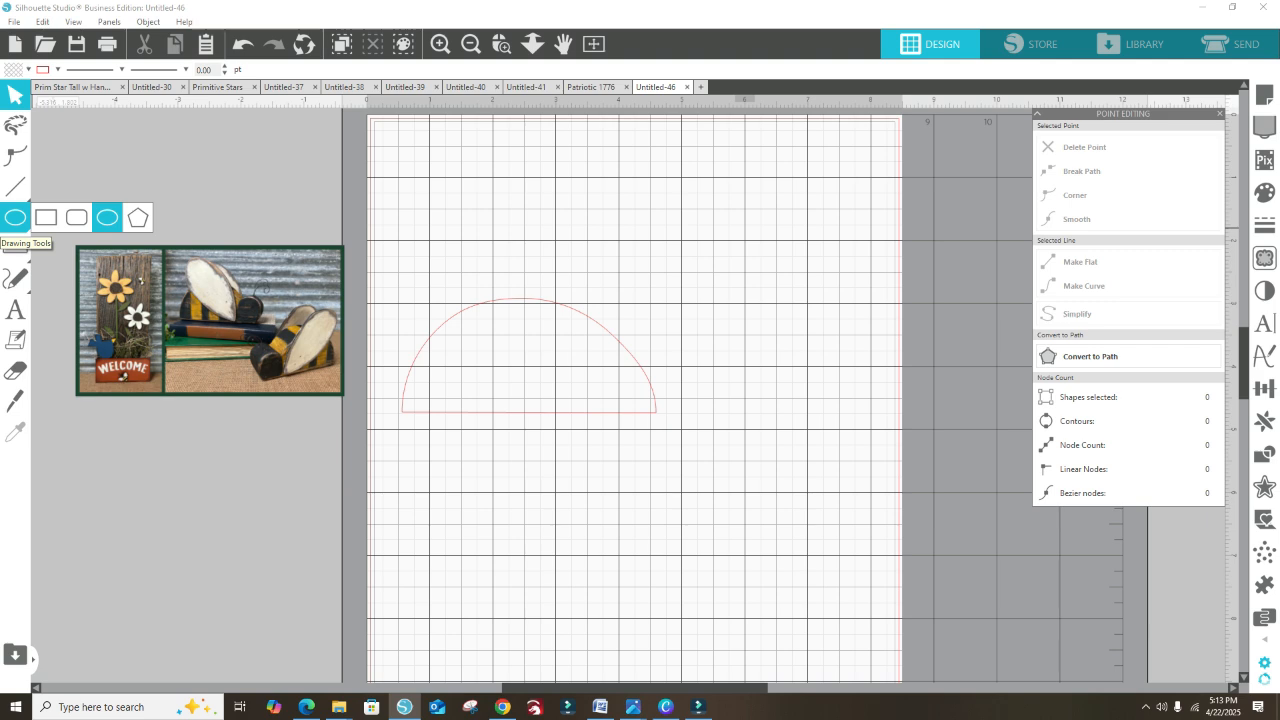
click(107, 218)
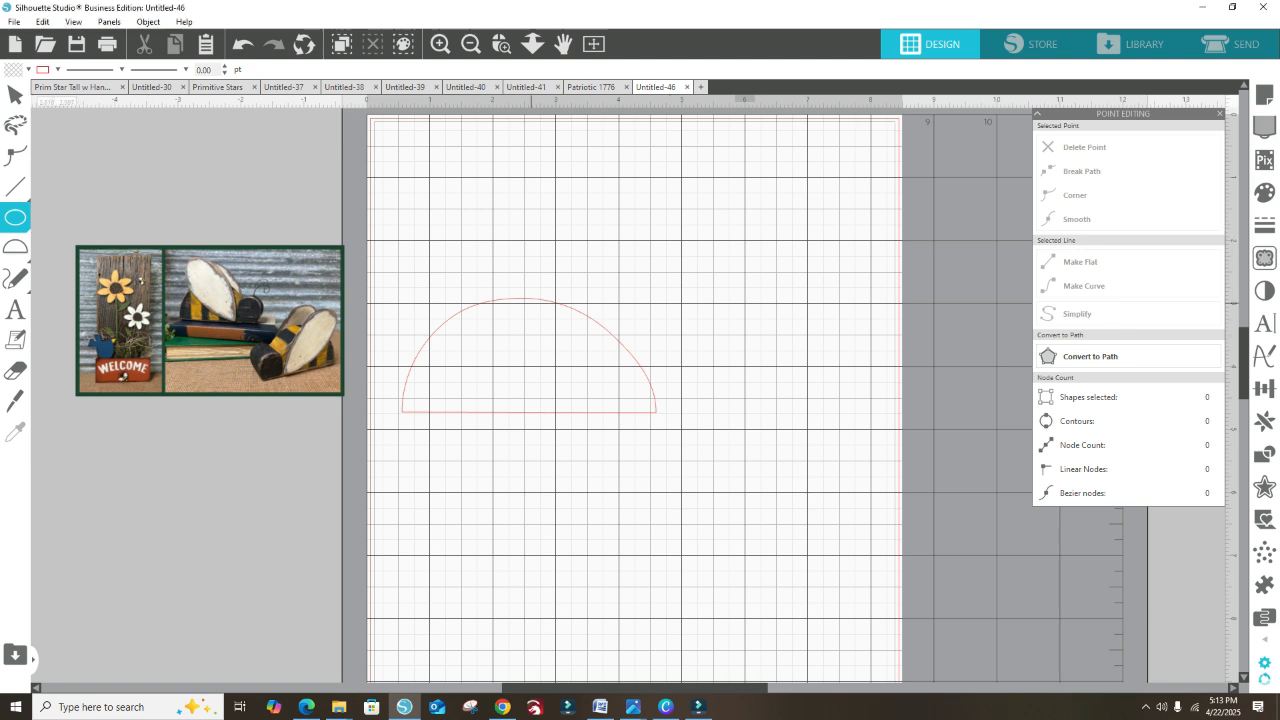
drag(722, 332, 677, 412)
click(694, 418)
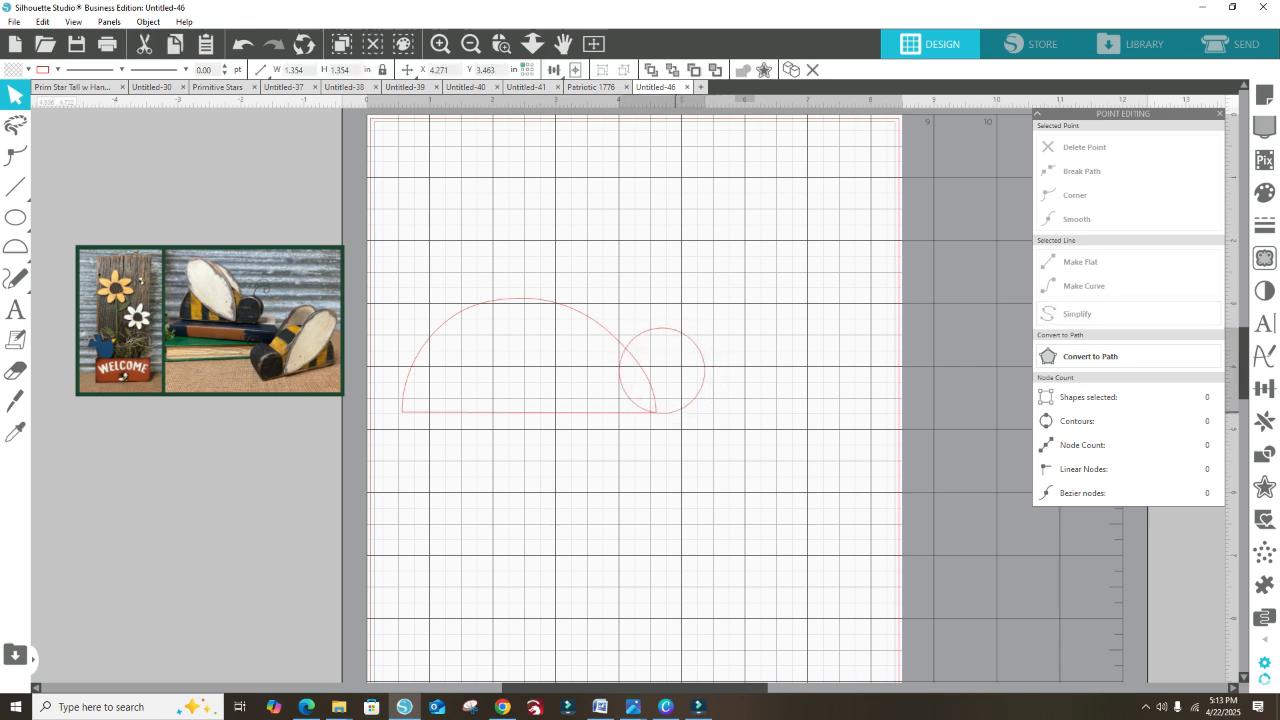
Nudge the head circle so its bottom lines up with the body's flat base at the right corner
click(714, 413)
drag(676, 412, 673, 412)
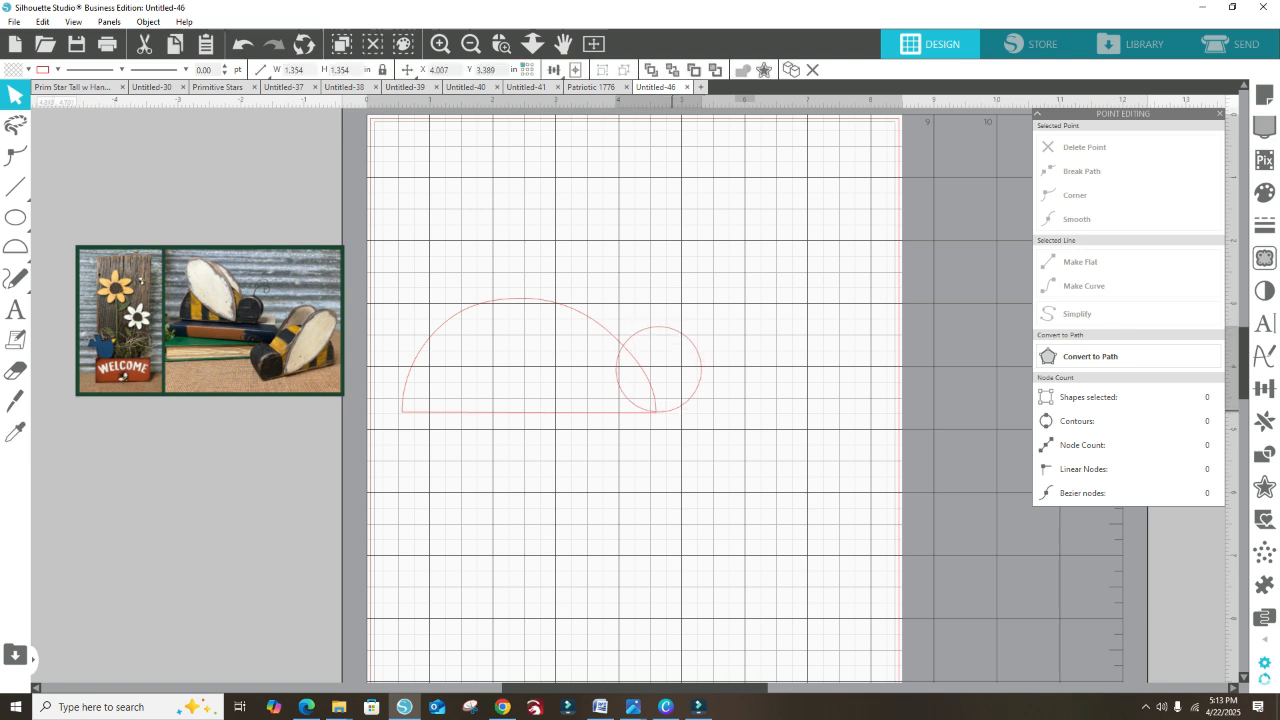
drag(672, 410, 677, 412)
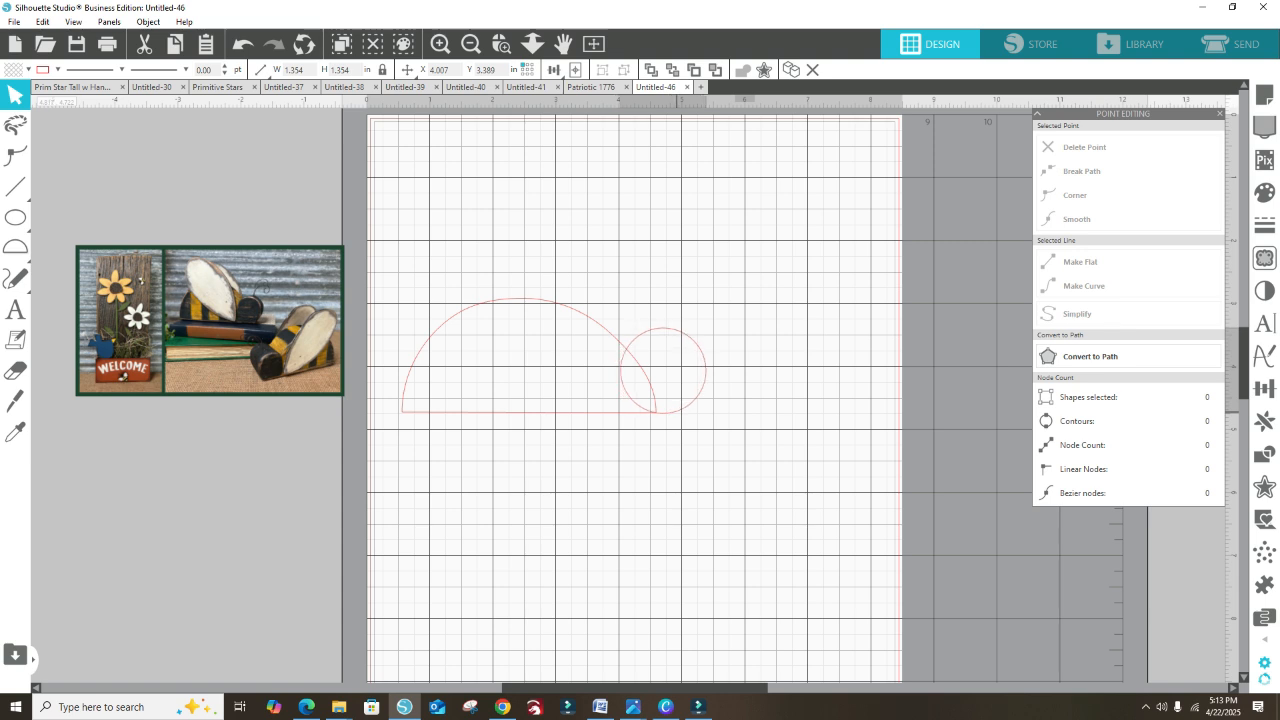
click(797, 414)
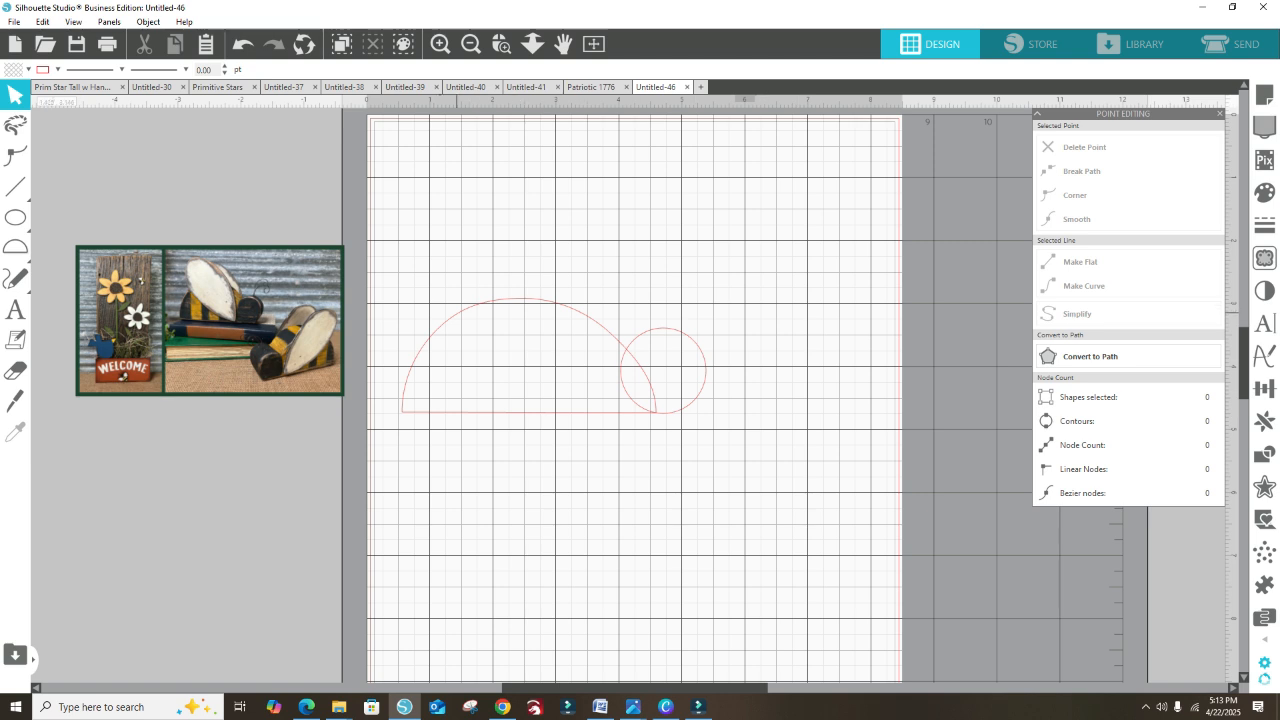
Lower the body's height slightly from the top and scale the head circle down slightly, keeping its lower-left corner in place
click(486, 302)
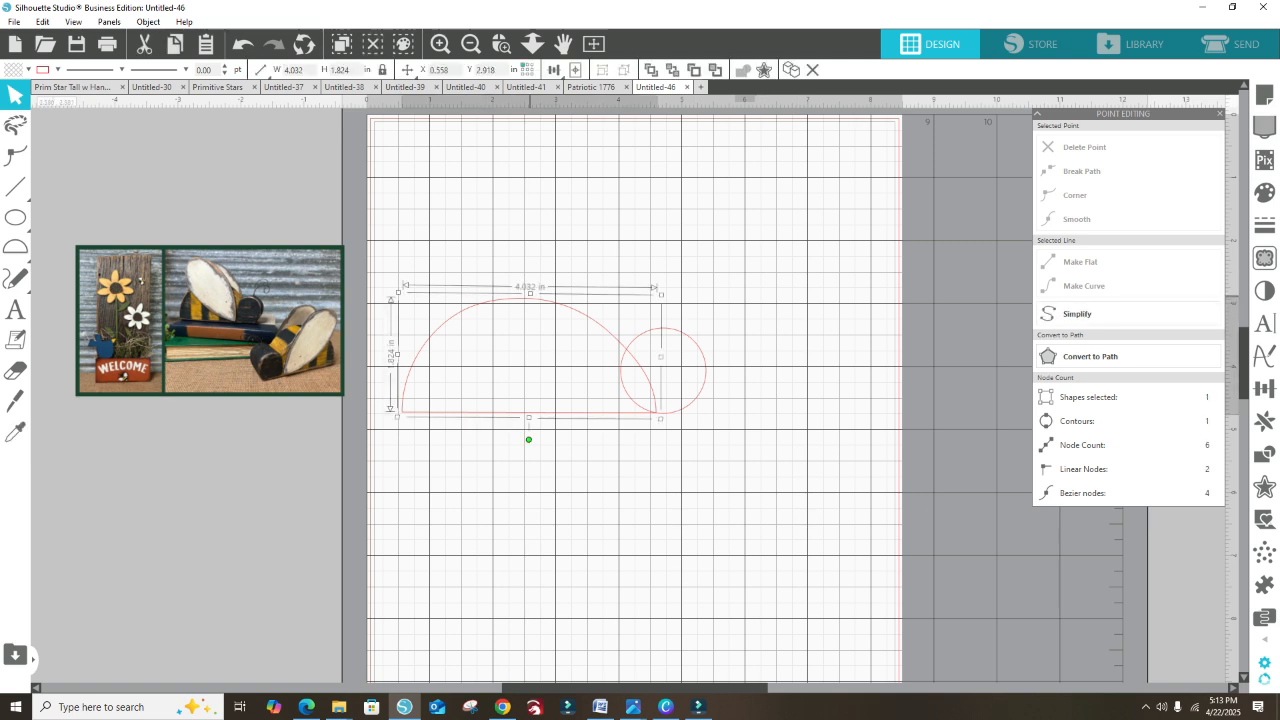
drag(530, 295, 528, 303)
click(697, 336)
click(697, 345)
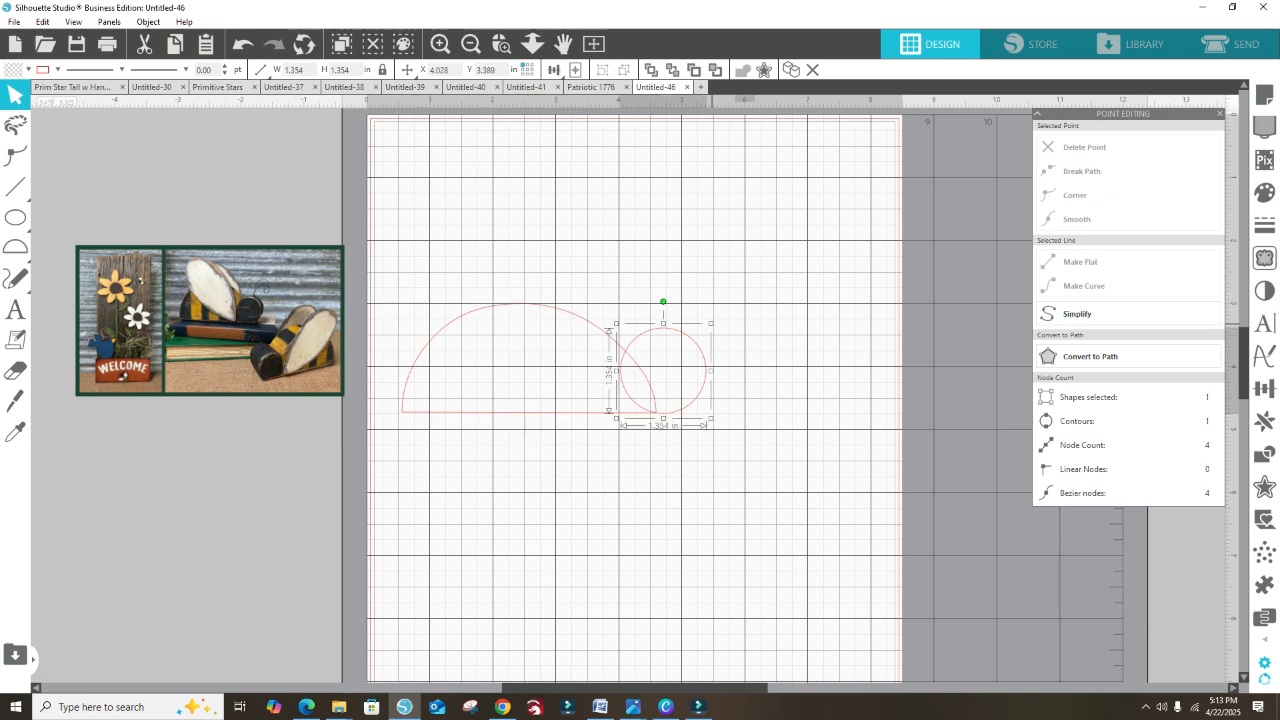
drag(712, 323, 705, 329)
click(753, 303)
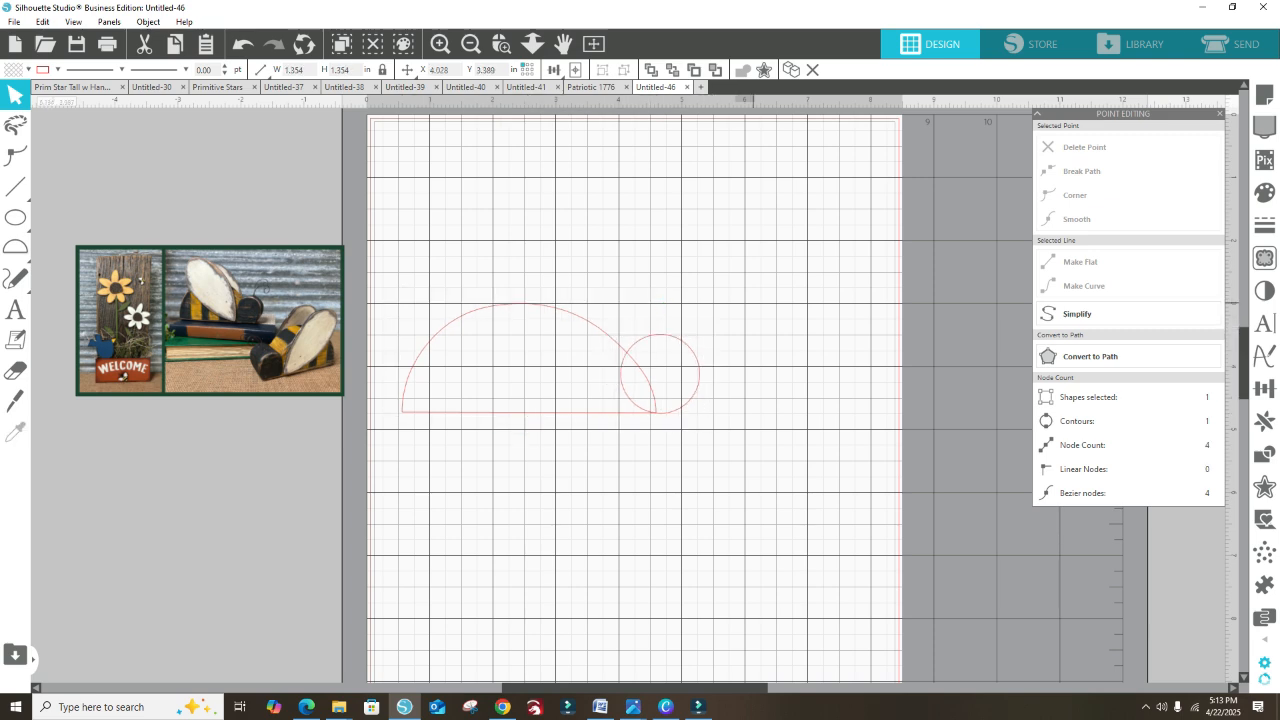
Weld the body and the head circle into a single bee outline
key(ctrl+a)
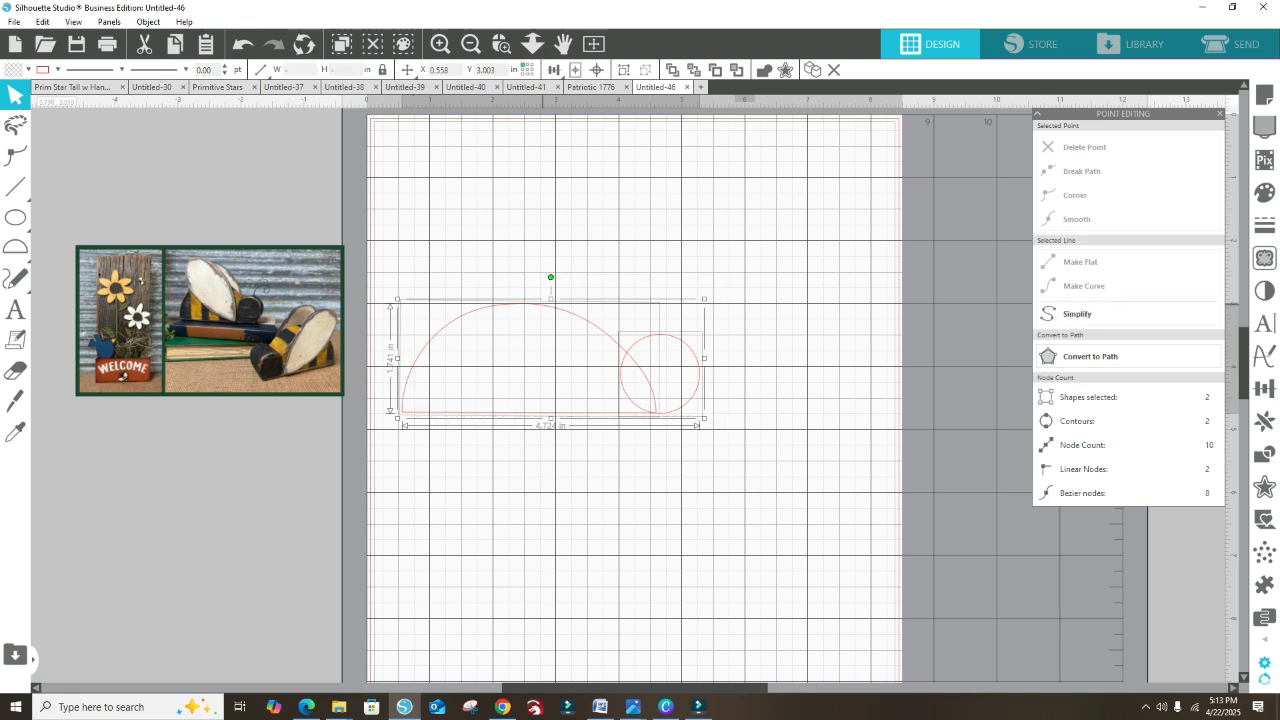
right_click(546, 306)
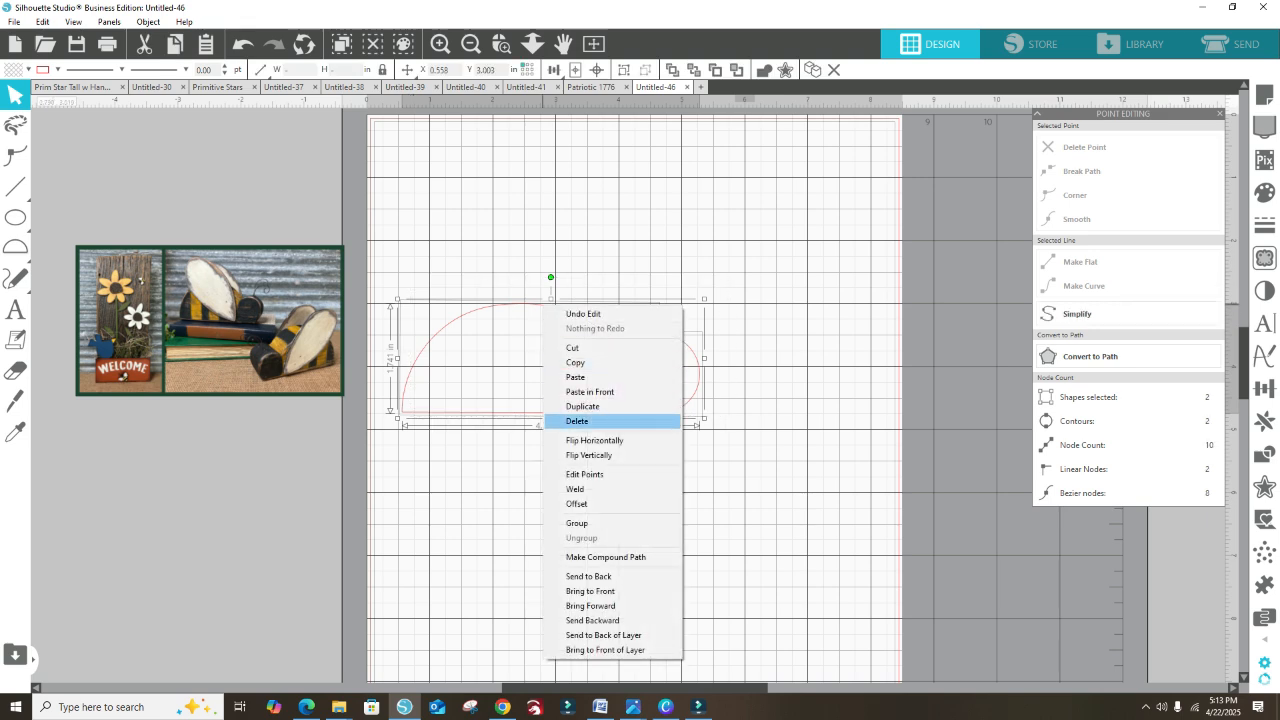
click(575, 489)
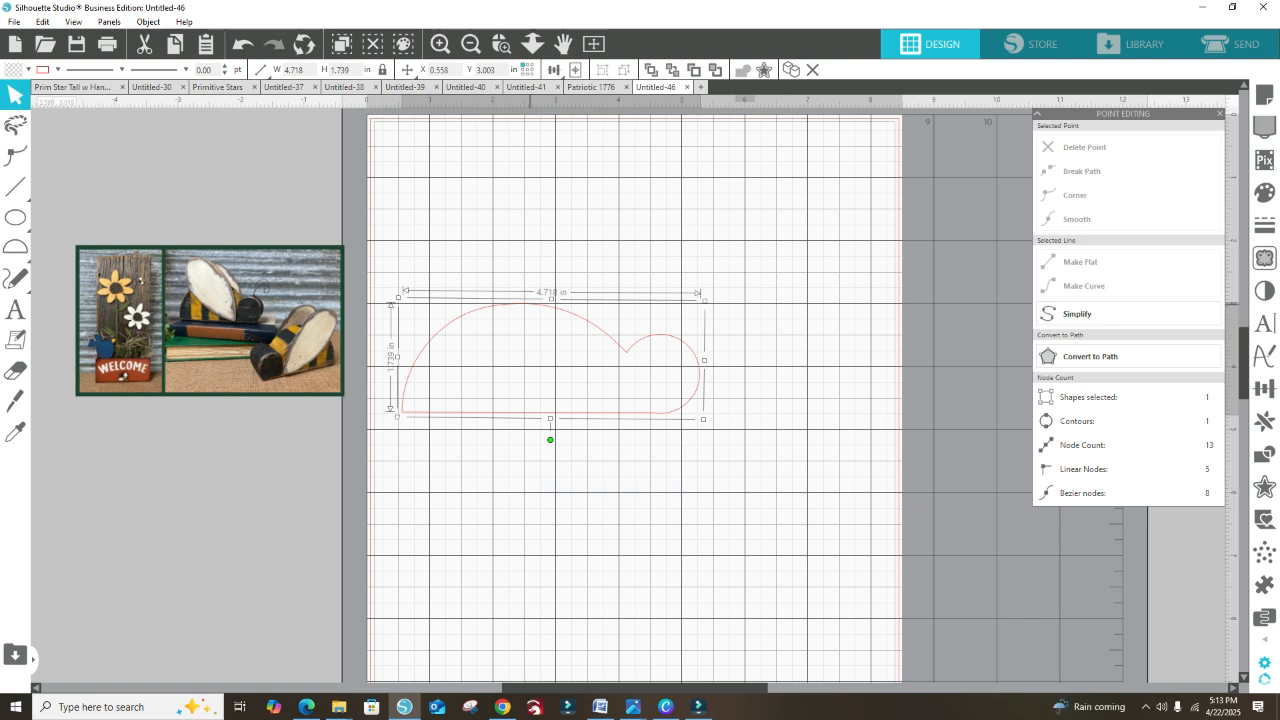
click(478, 498)
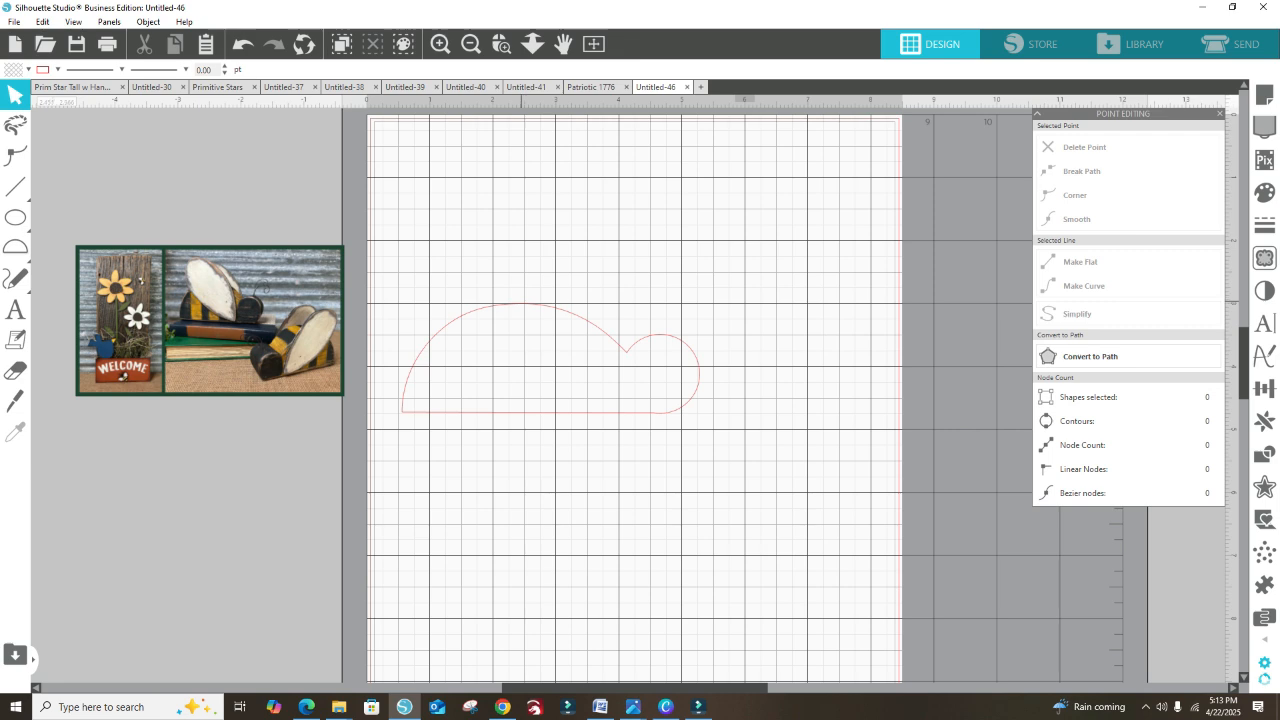
Edit the bee outline's points, lowering the head's top node slightly and adding a node on the back's slope, shifted slightly inward
click(521, 303)
double_click(521, 303)
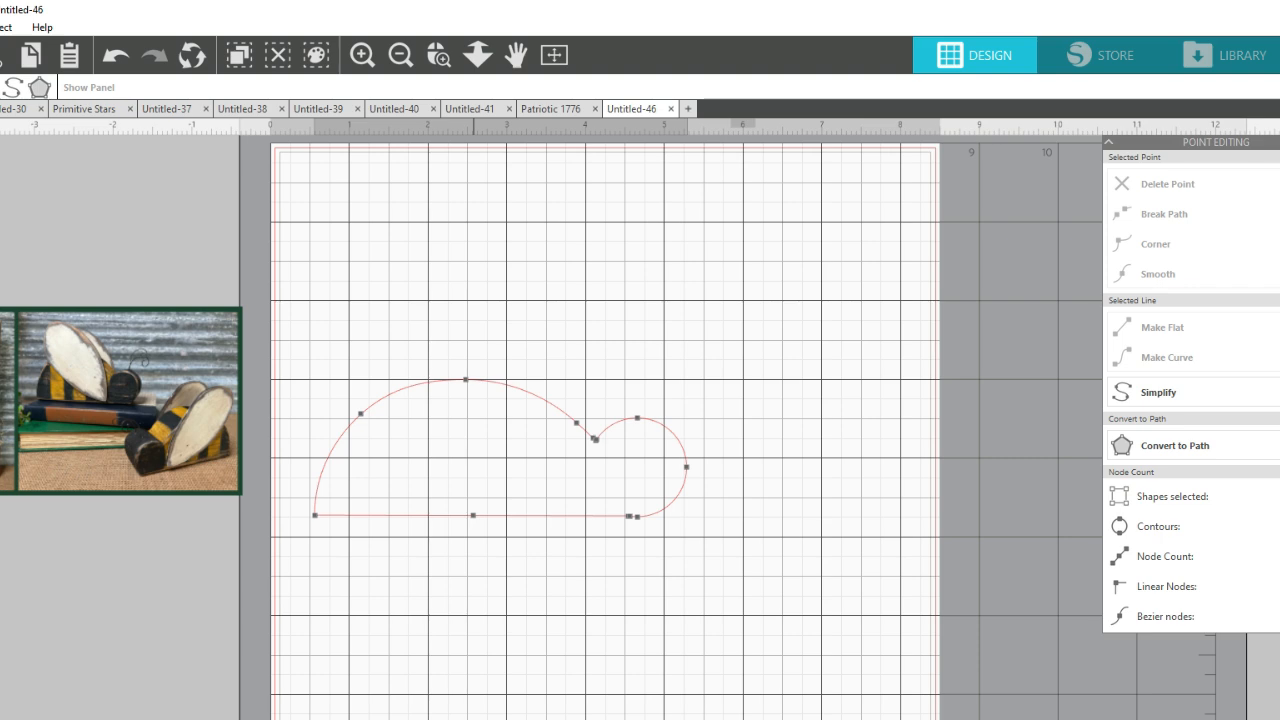
drag(637, 418, 637, 418)
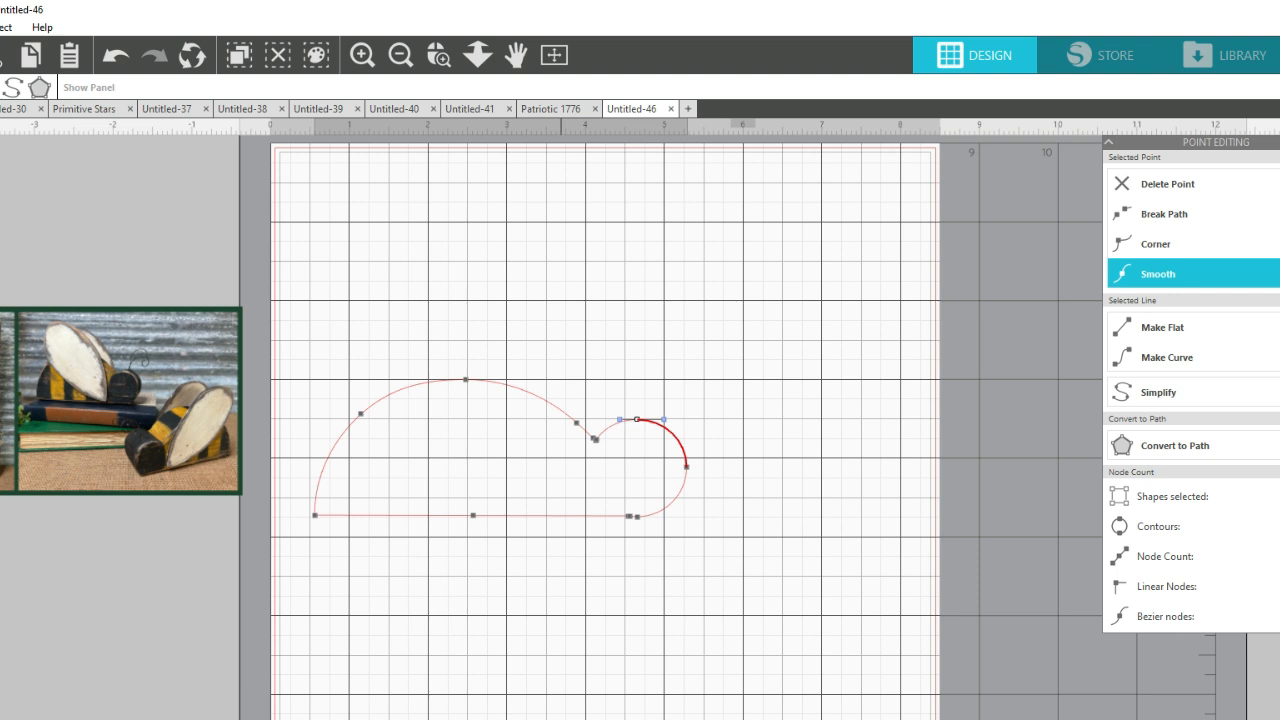
click(561, 410)
drag(561, 410, 554, 411)
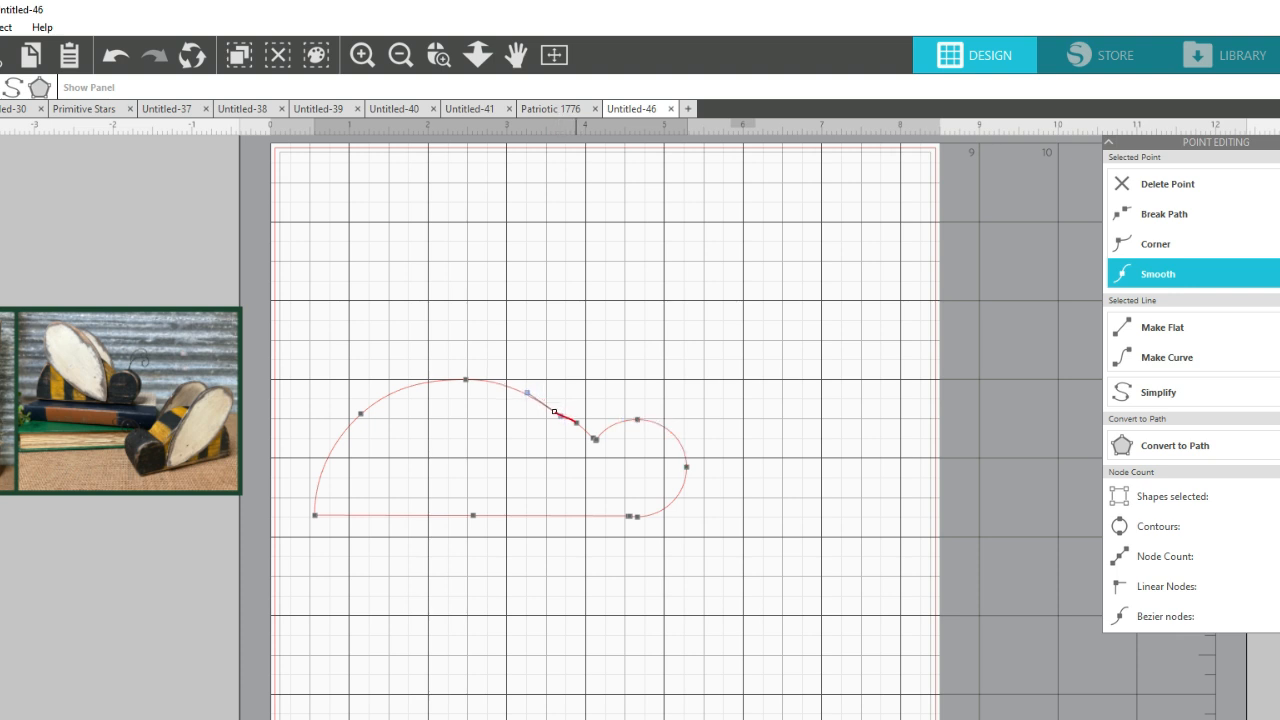
click(575, 423)
click(629, 354)
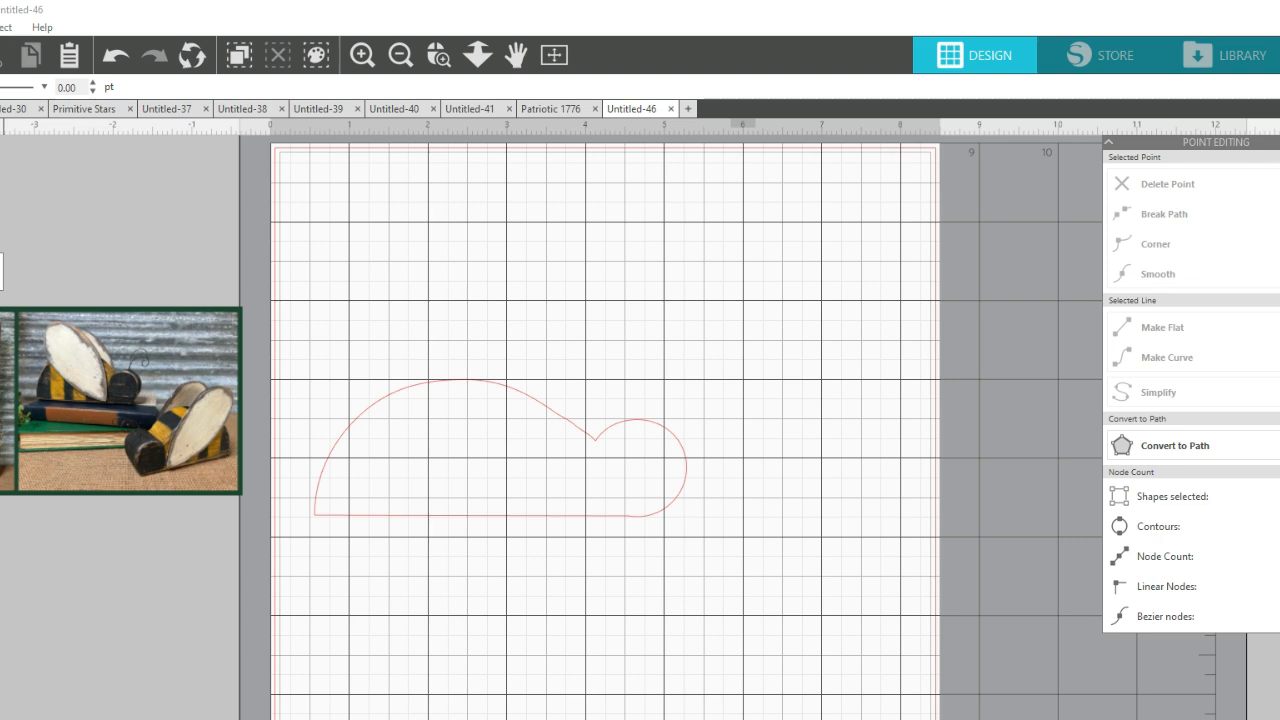
Draw a wing ellipse about 4.13 by 1.23 in and place it over the bee's body, tilted down toward the head
drag(388, 585, 720, 690)
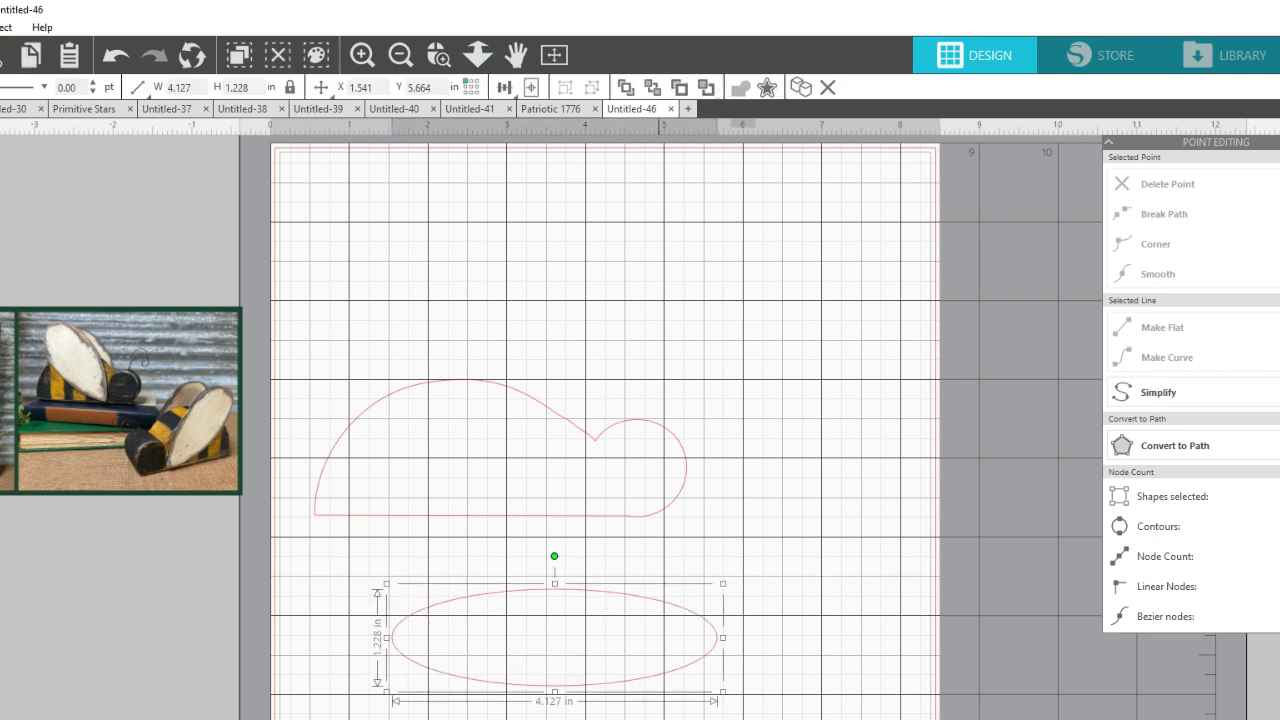
drag(554, 556, 584, 562)
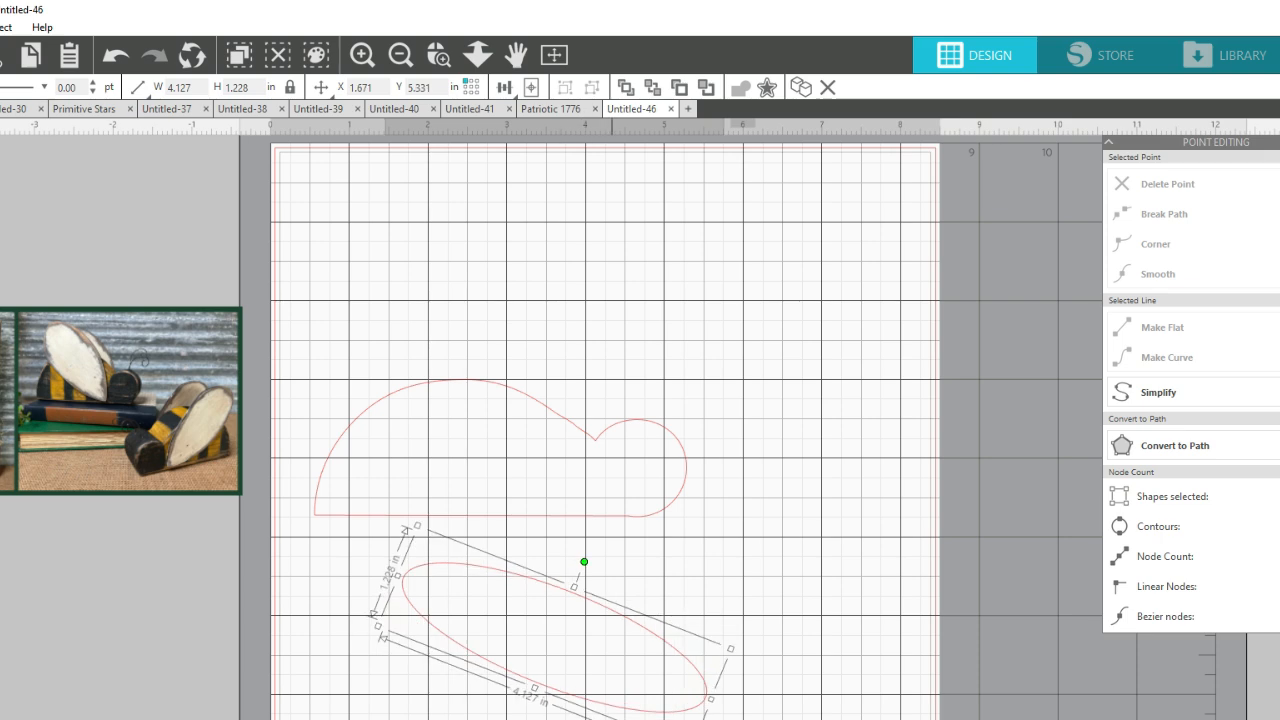
drag(555, 637, 460, 432)
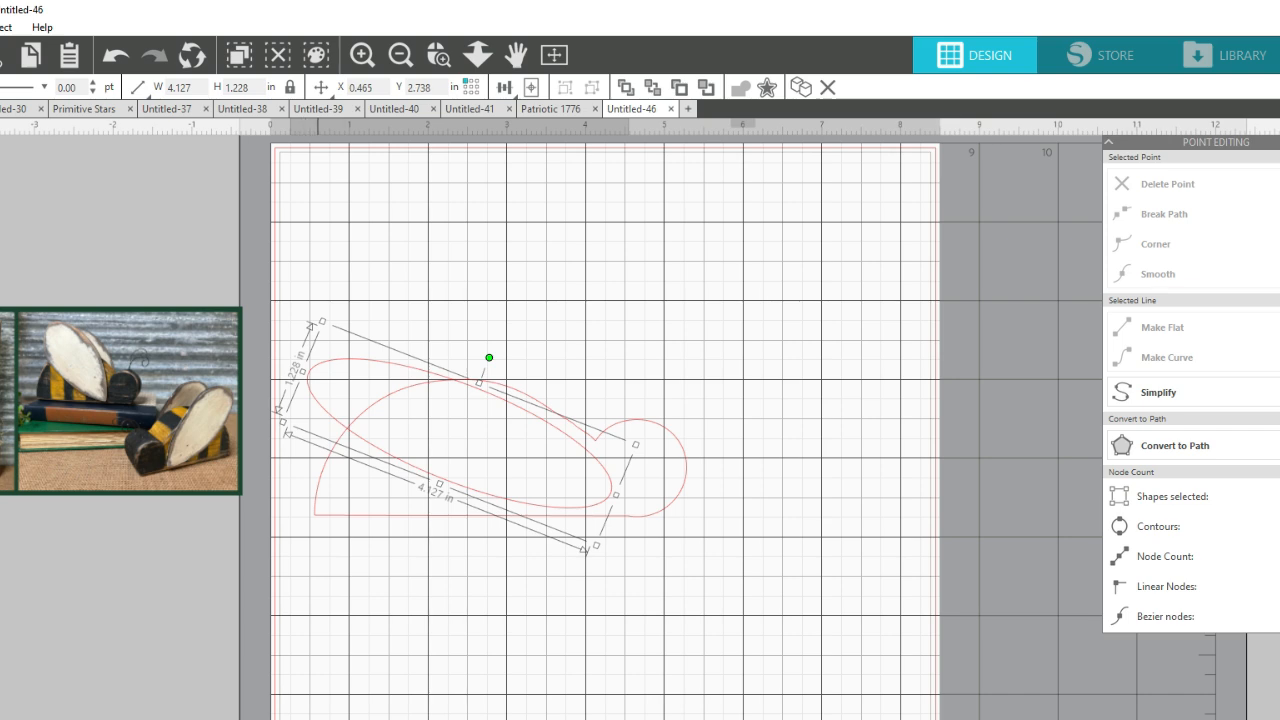
Resize the wing ellipse to about 3.48 by 1.33 in, tilting it more steeply and shifting it slightly away from the head
drag(302, 371, 350, 389)
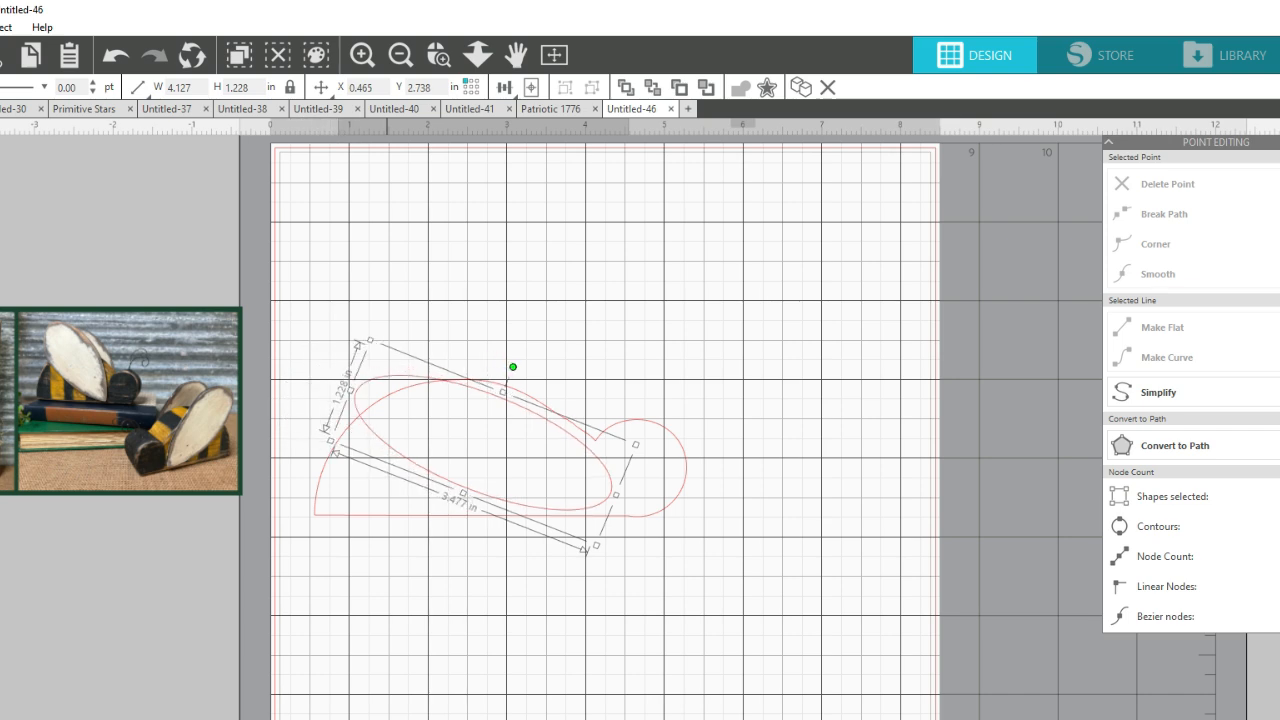
drag(502, 392, 532, 367)
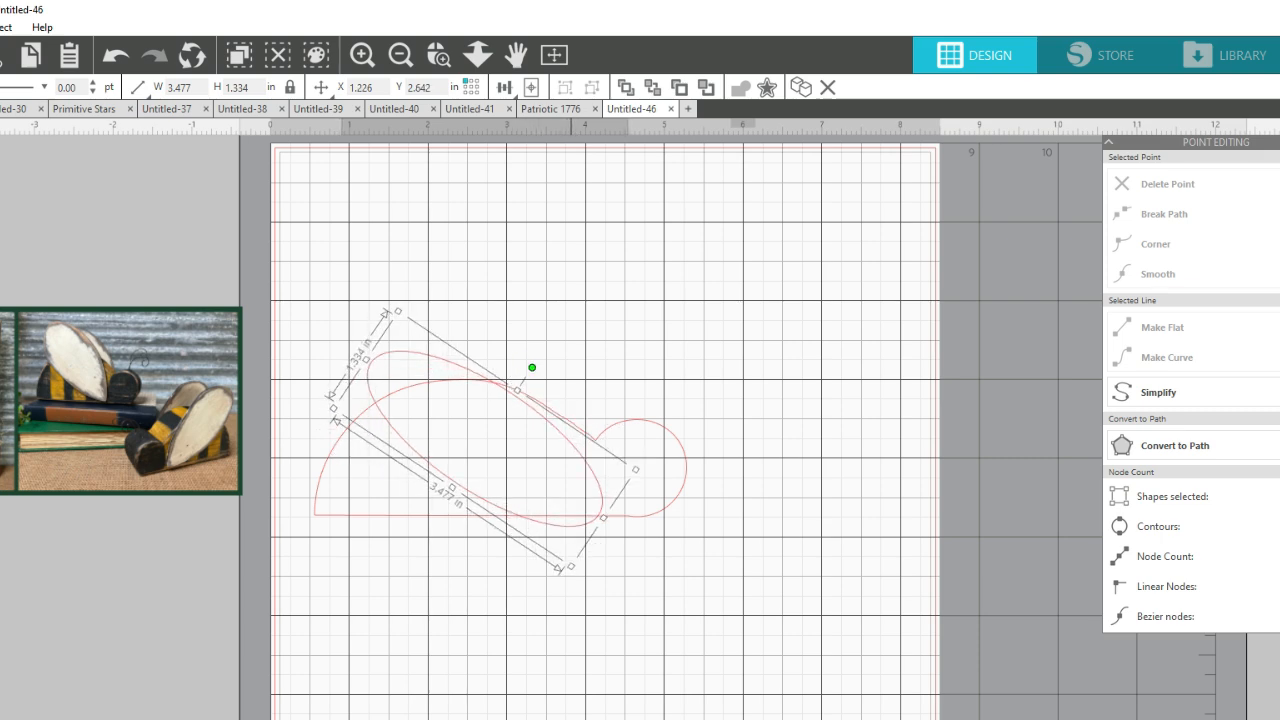
mouse_move(571, 526)
mouse_down()
mouse_move(558, 515)
mouse_move(568, 506)
mouse_up()
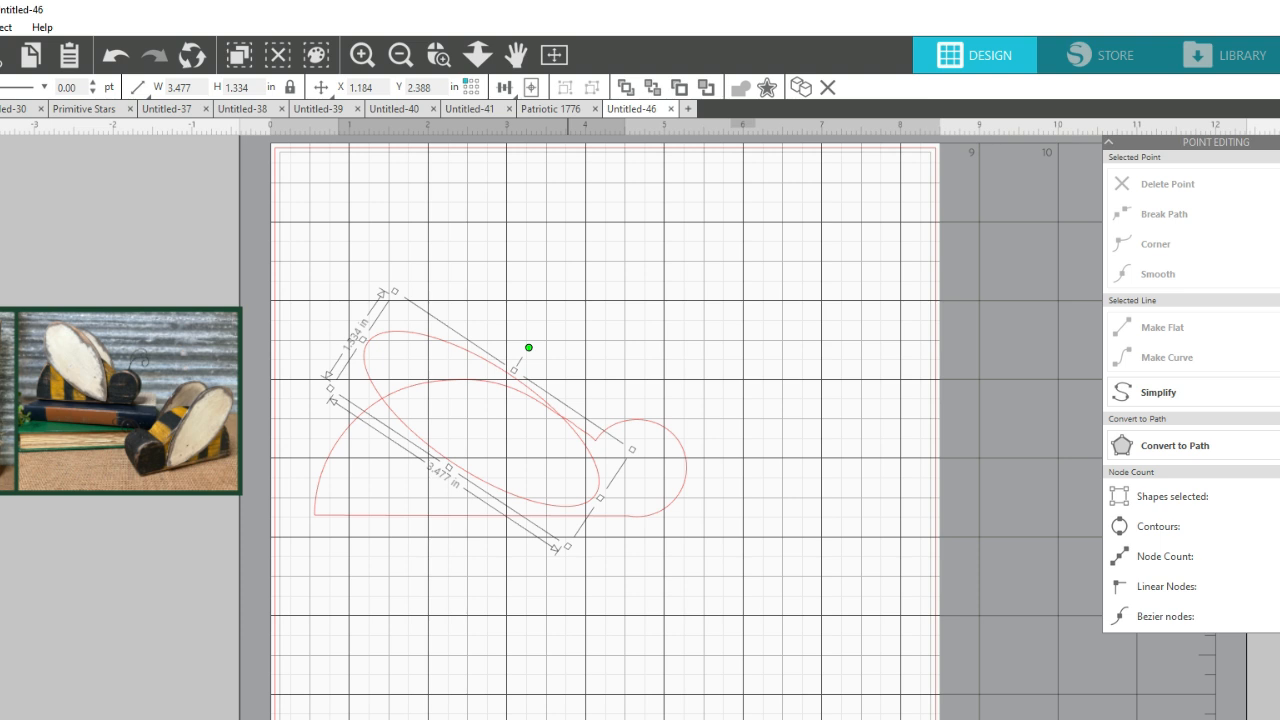
drag(568, 506, 554, 509)
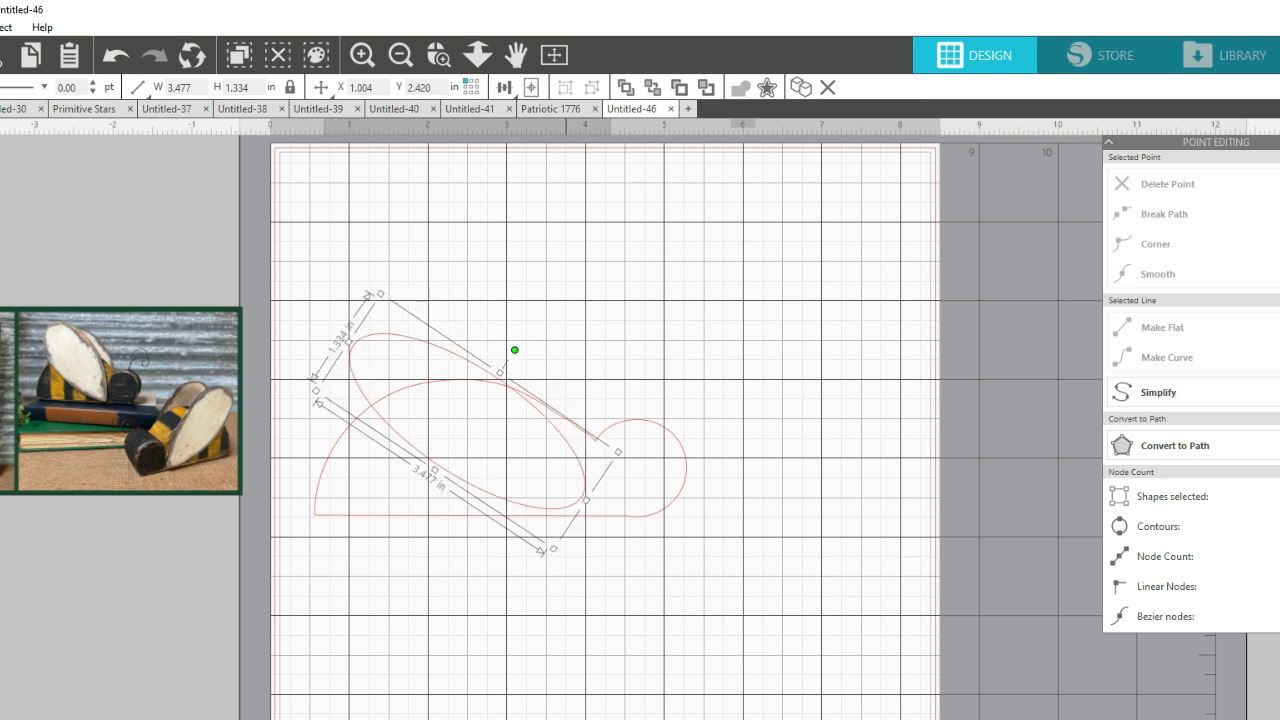
Add a node on each side of the wing's lower tip and pull both slightly inward to taper it
double_click(556, 506)
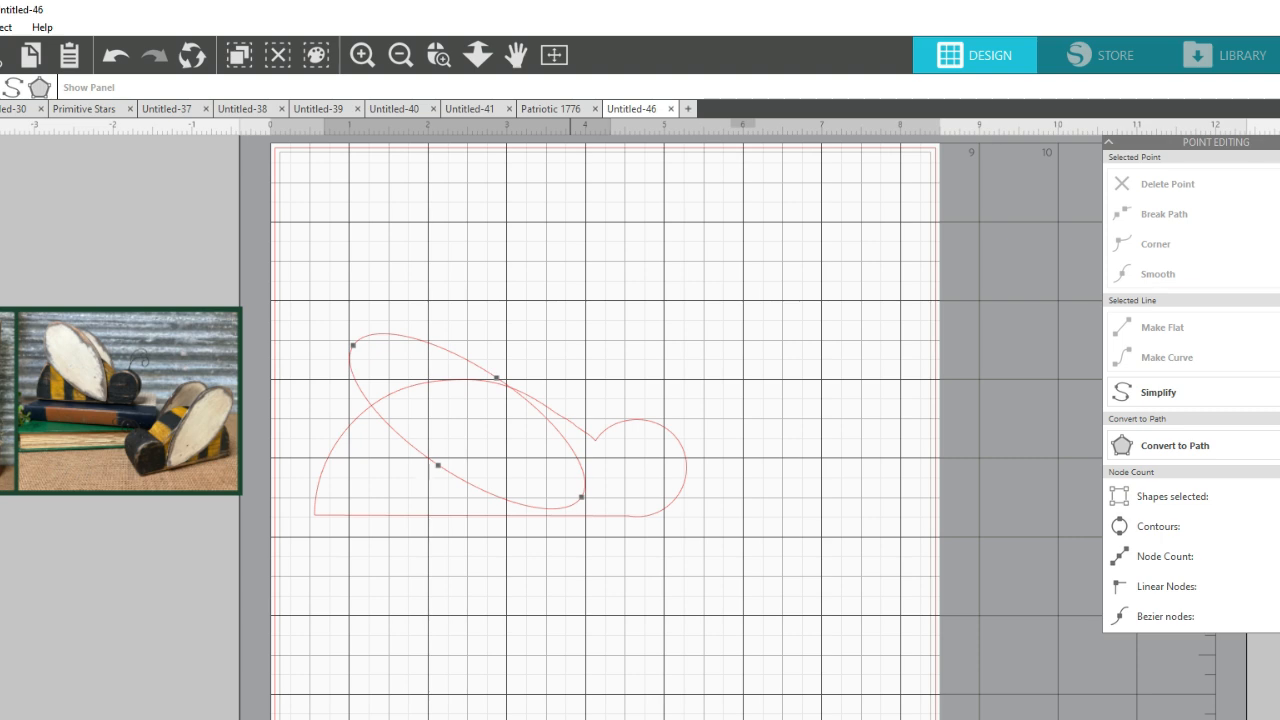
click(569, 447)
drag(569, 447, 565, 449)
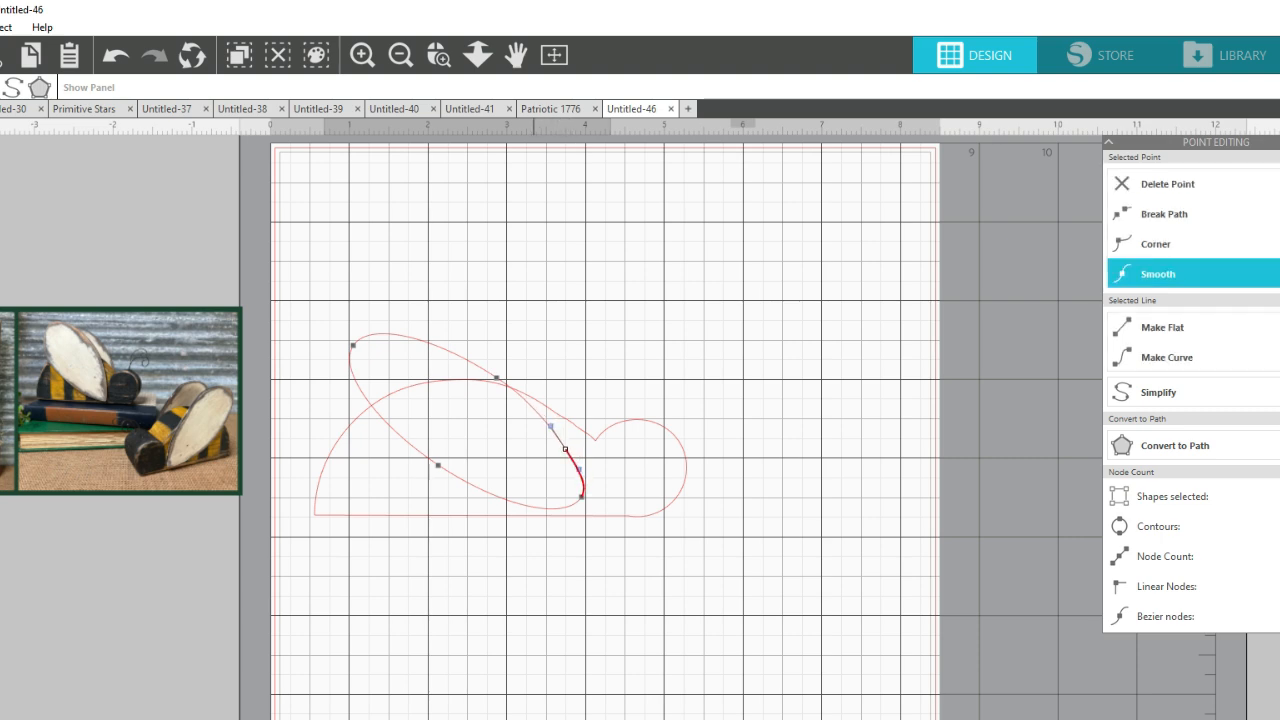
double_click(533, 507)
drag(533, 507, 536, 500)
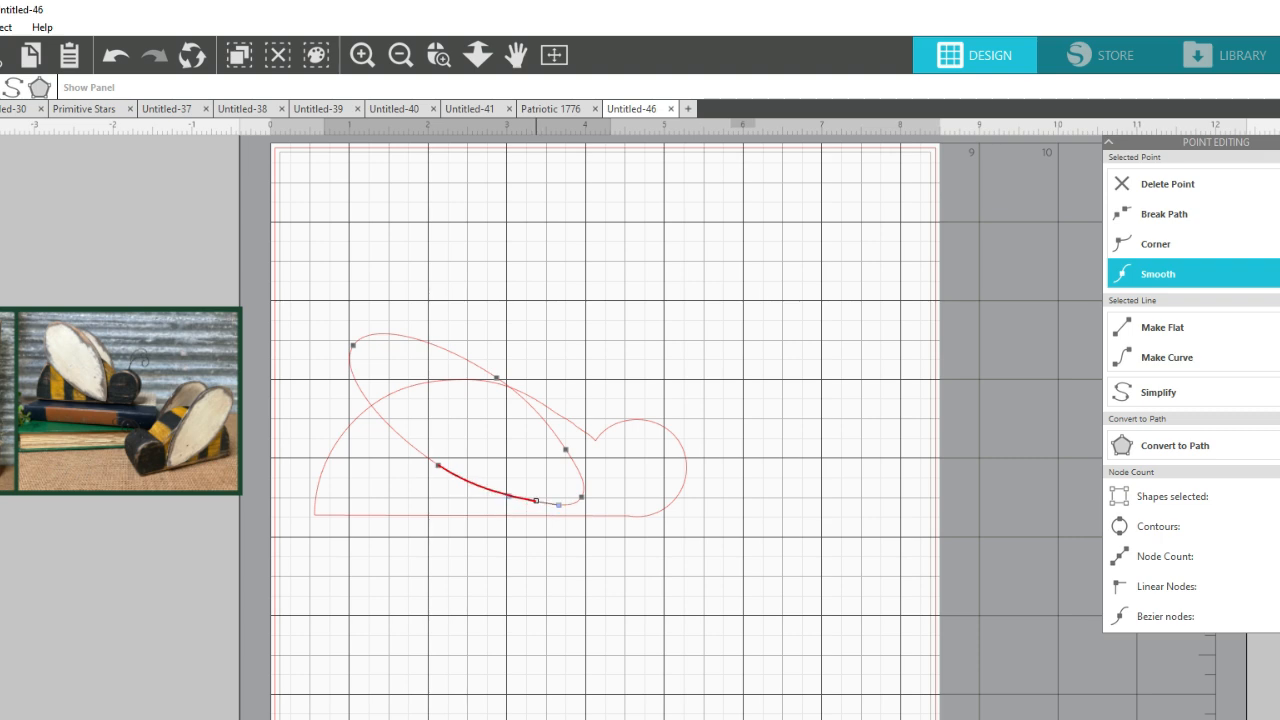
key(Escape)
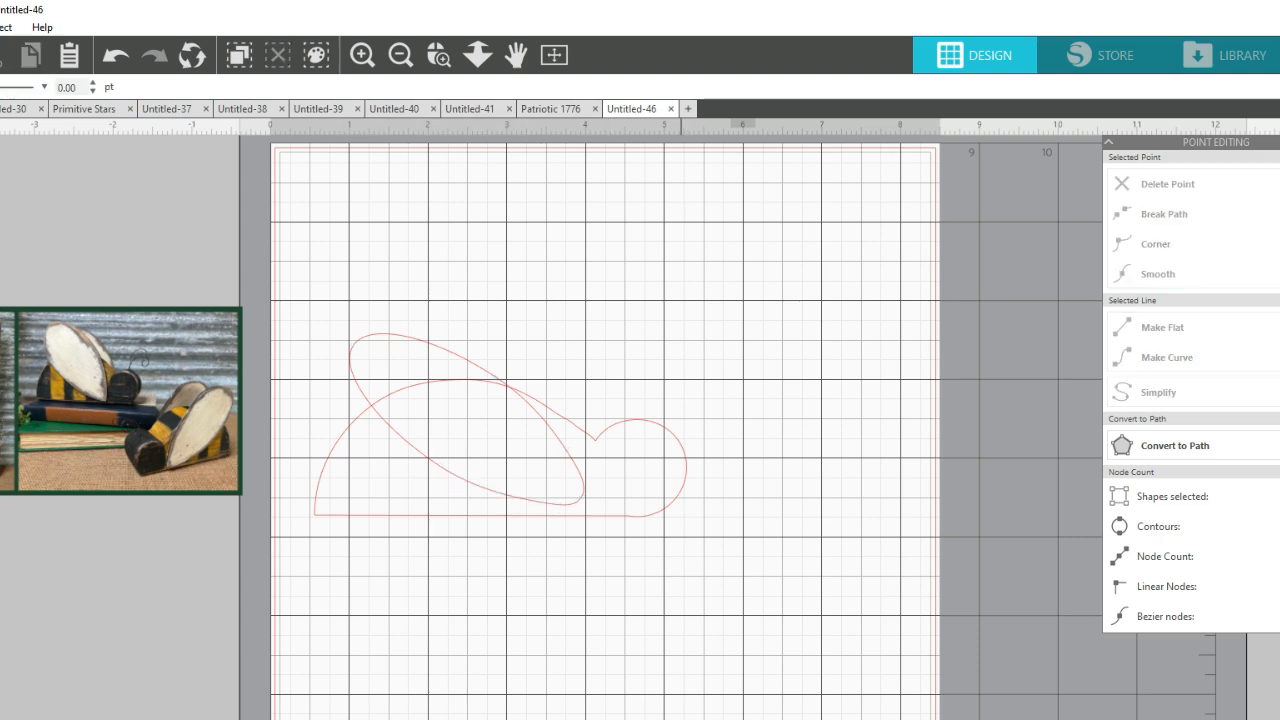
Refine the nodes around the wing's lower tip, narrowing the edge that faces the head
click(581, 476)
double_click(581, 476)
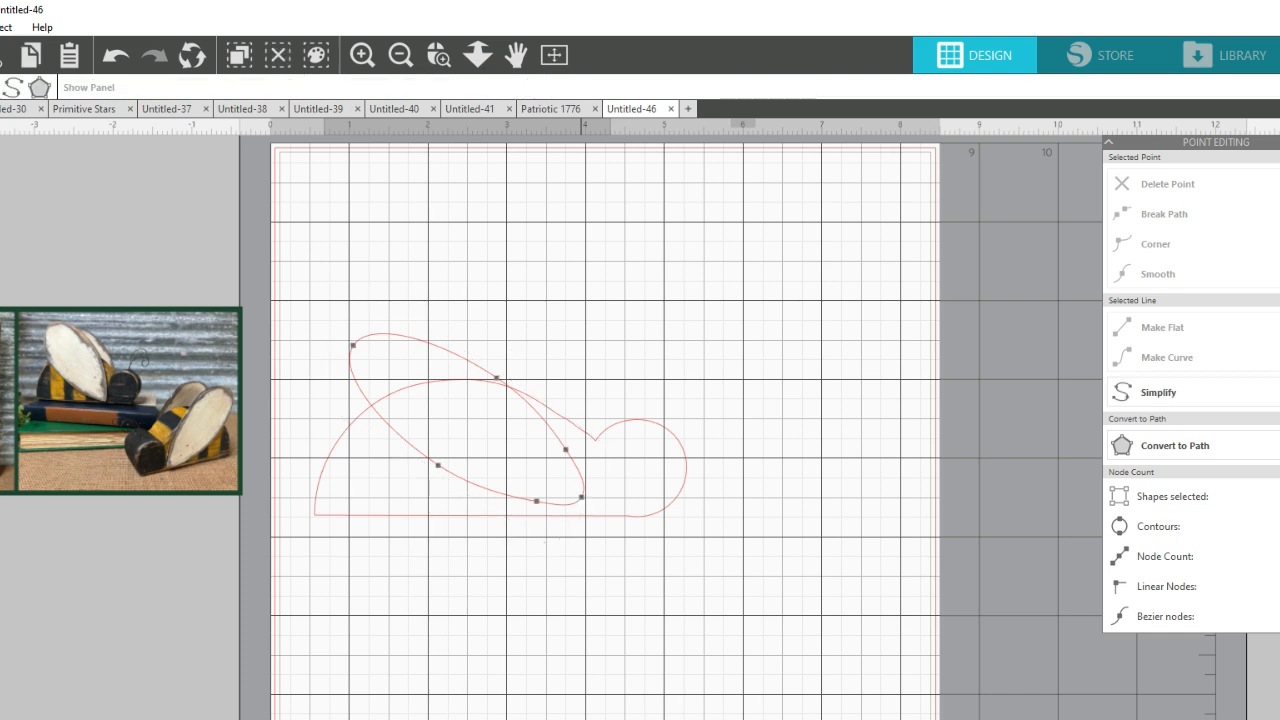
click(583, 497)
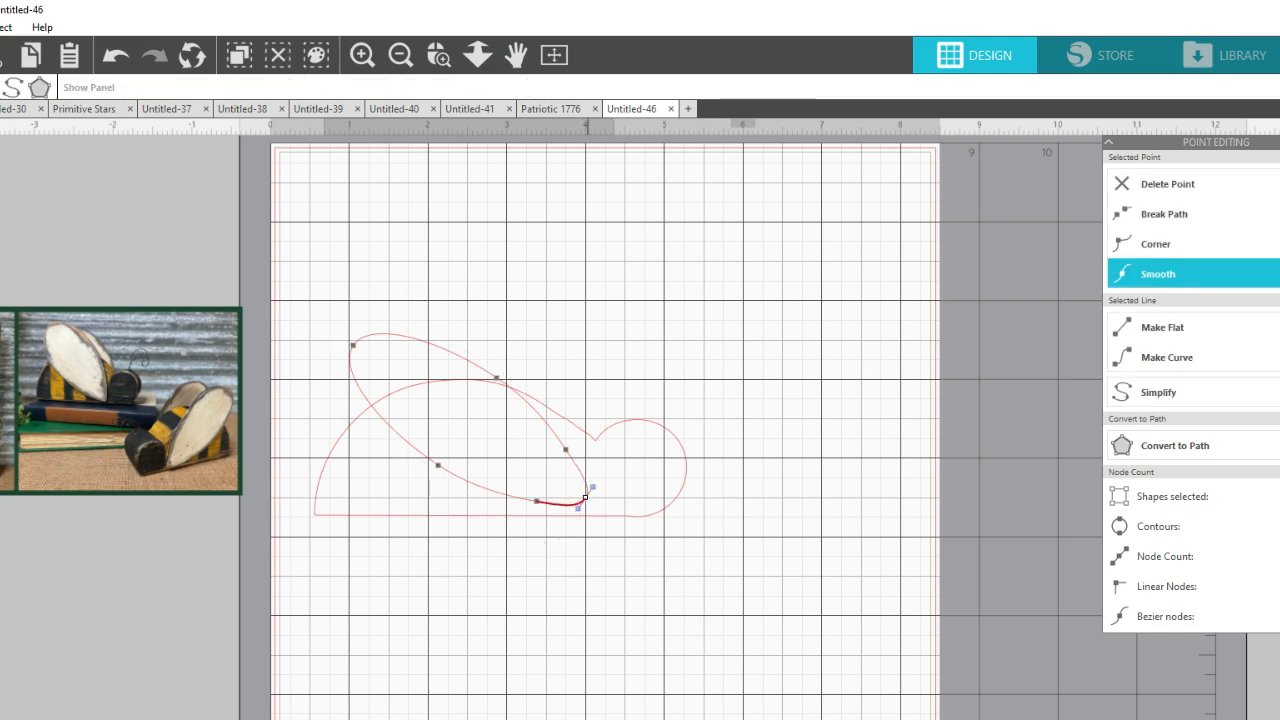
drag(585, 497, 555, 479)
click(728, 540)
Shorten the wing to about 3.45 in from its upper end and widen it to about 1.4 in
click(350, 350)
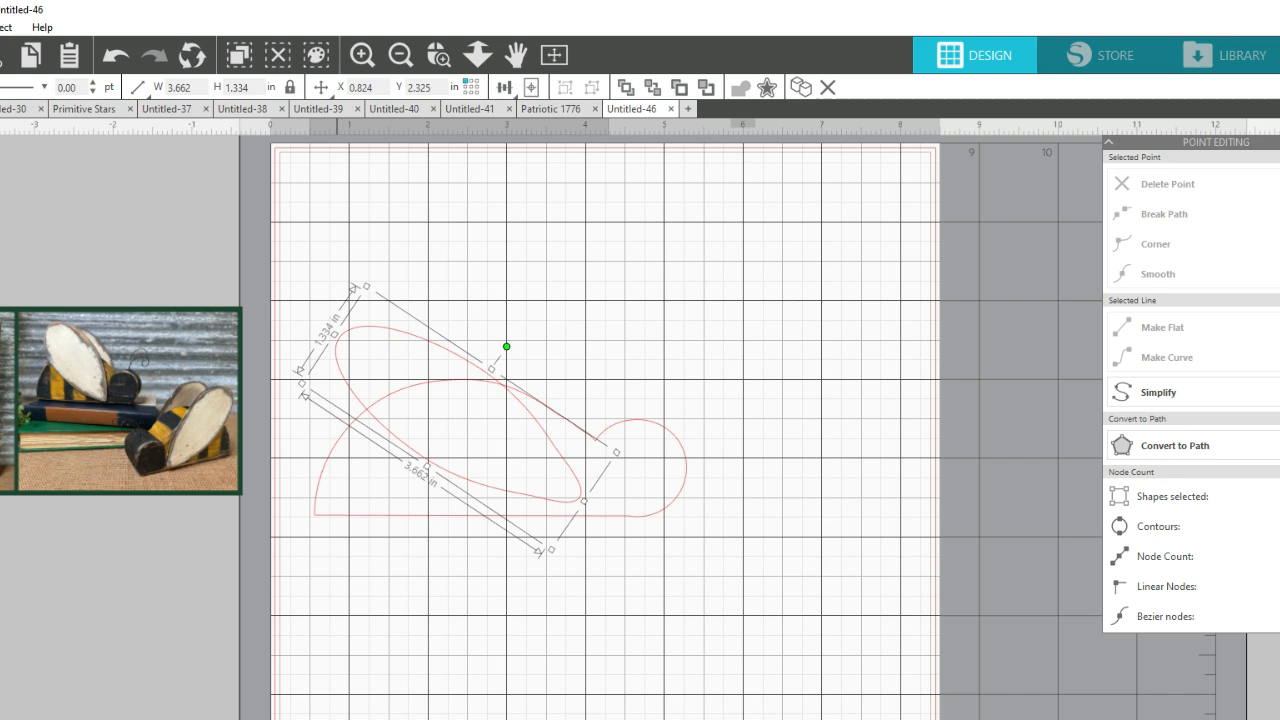
drag(335, 334, 349, 344)
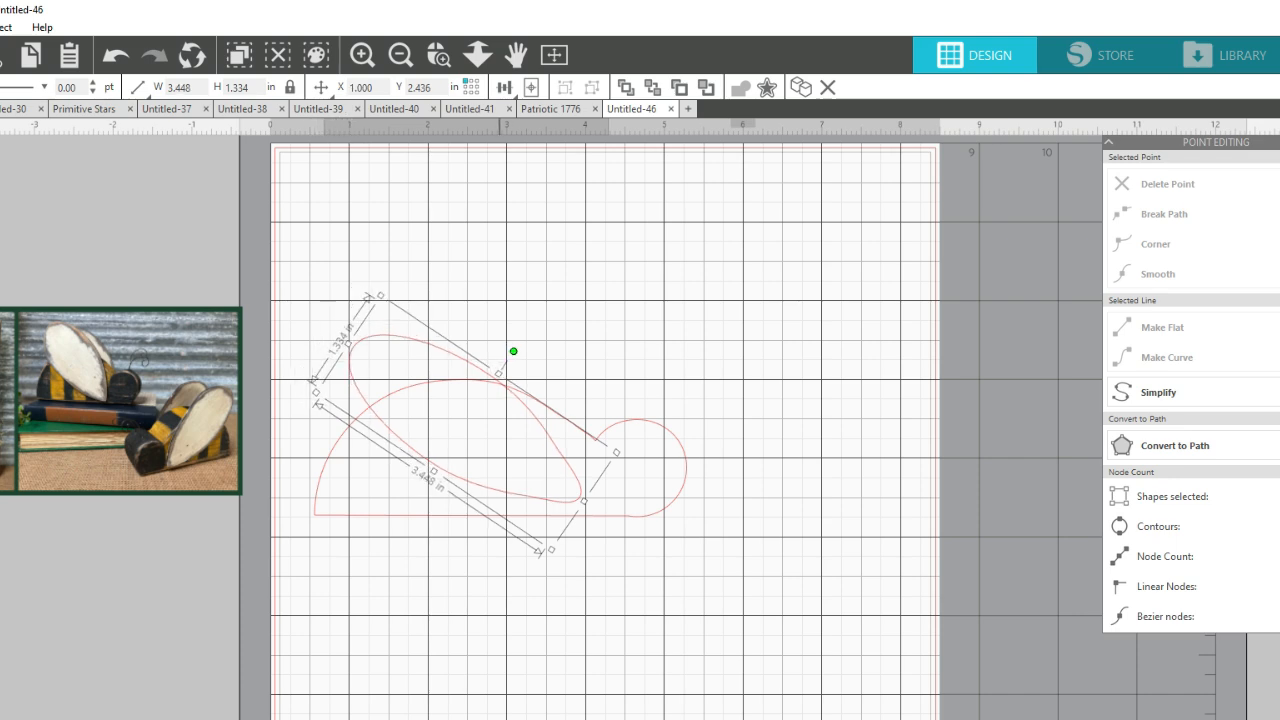
drag(498, 373, 502, 369)
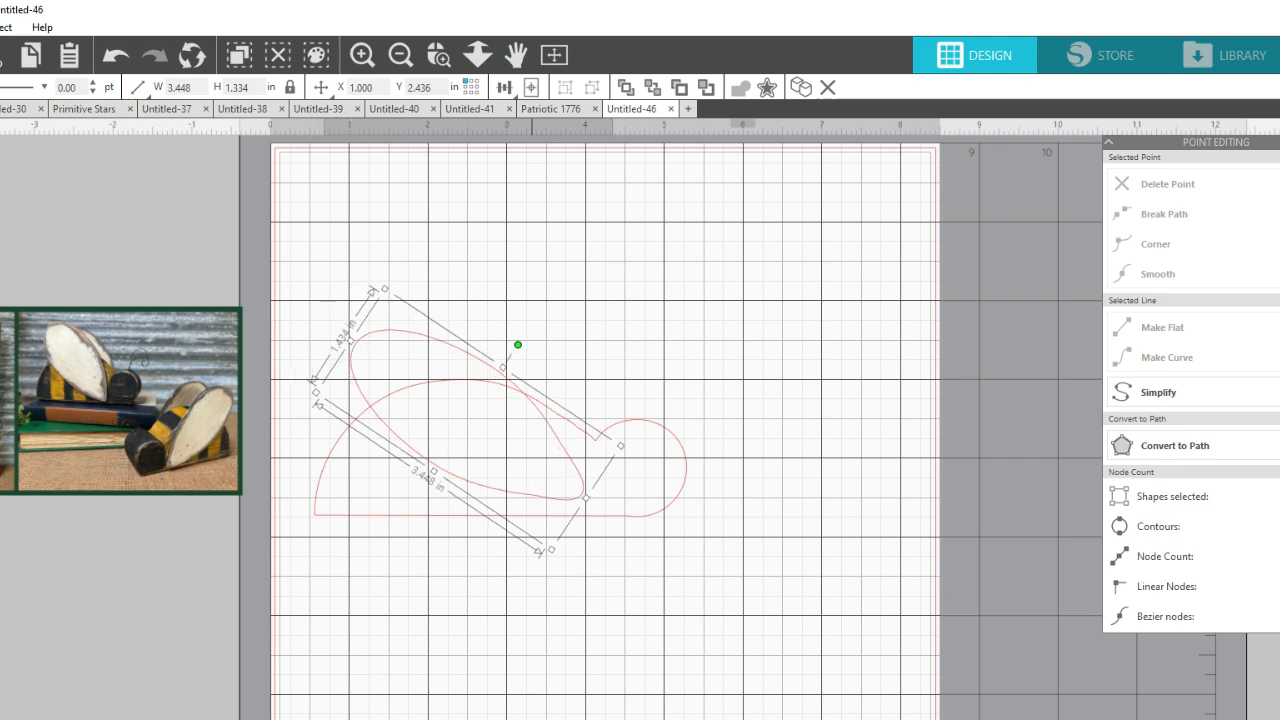
key(Escape)
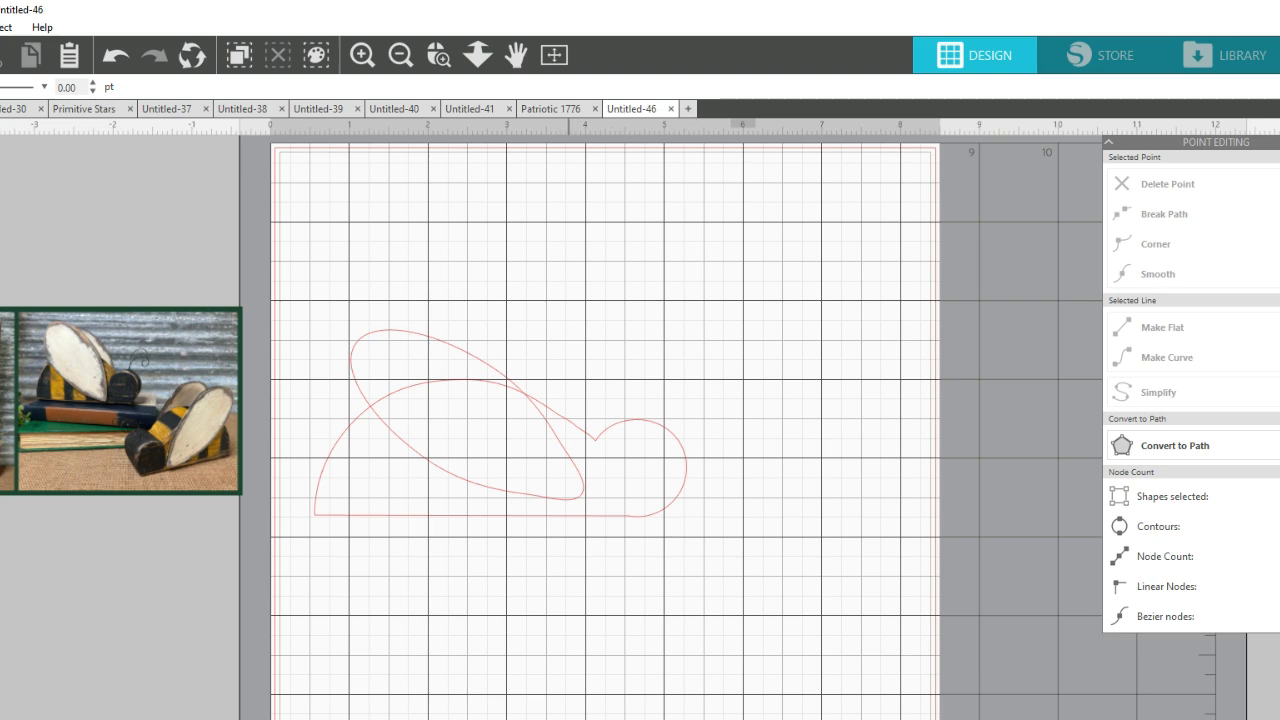
Move the wing off the body to the empty area directly above it
click(549, 430)
key(Escape)
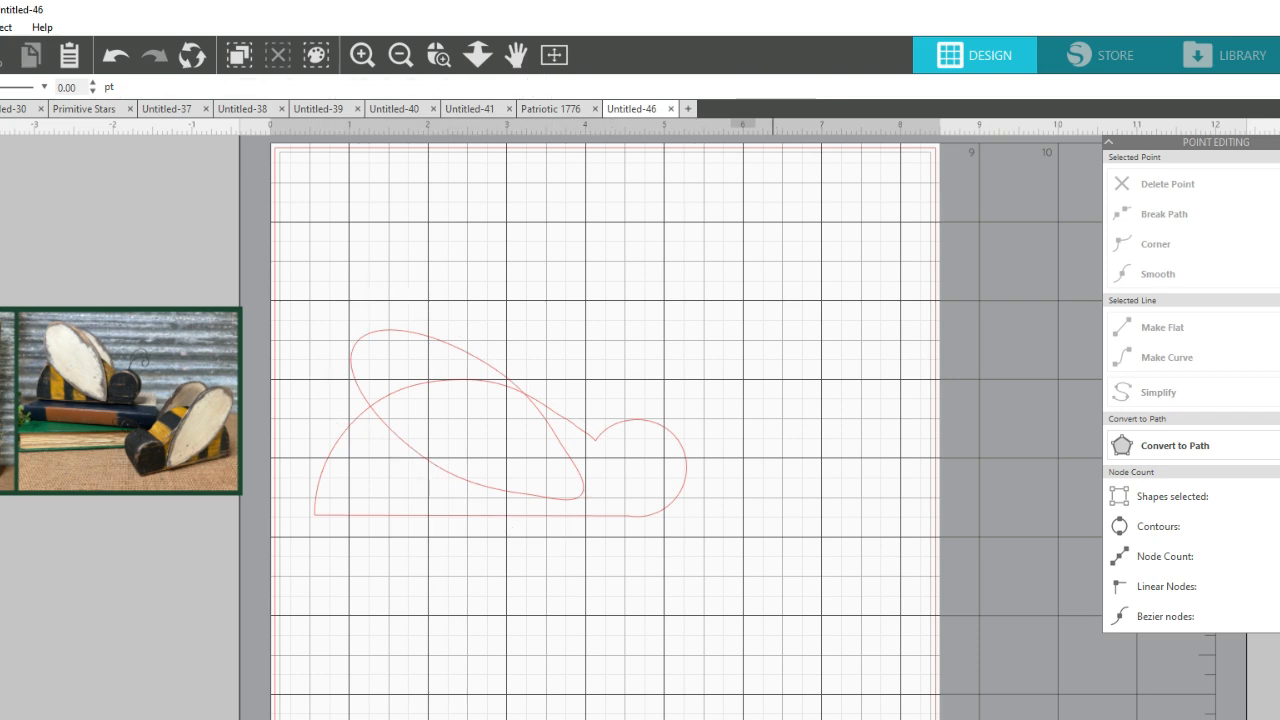
drag(522, 391, 545, 269)
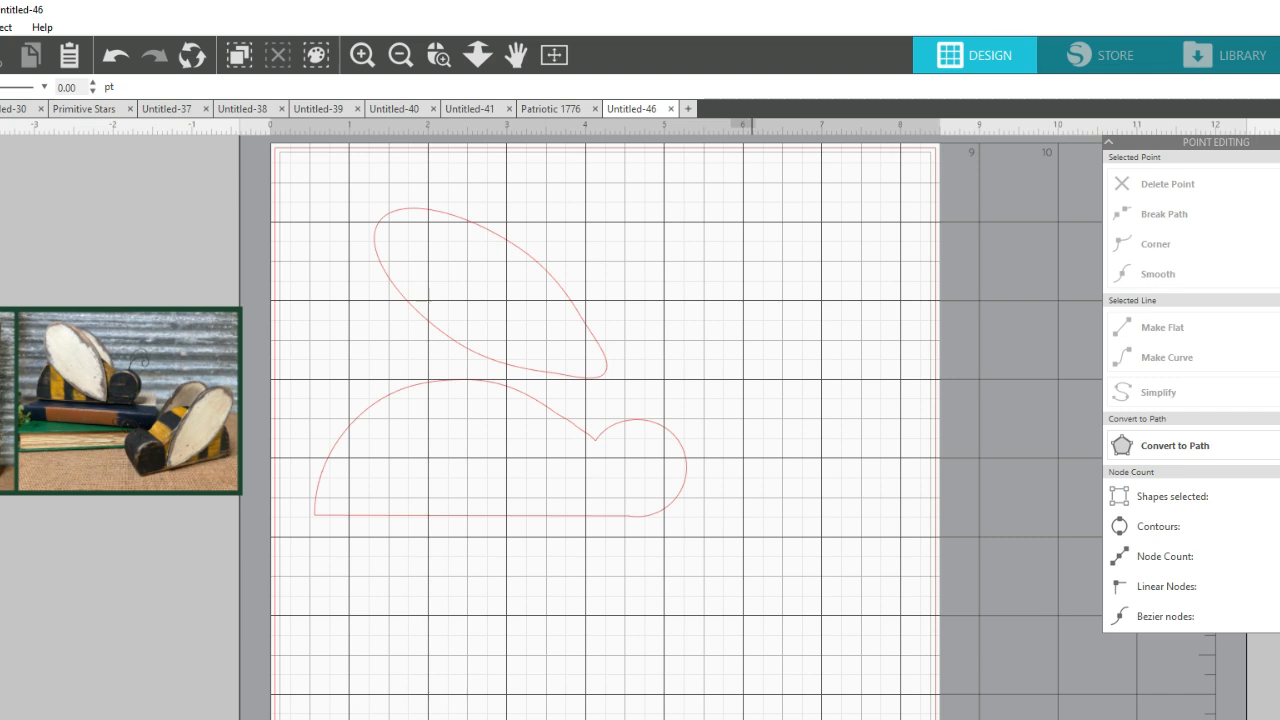
Set the line color of the wing and bee outline to near-black 141414 and the line thickness to 1.00 pt
key(ctrl+a)
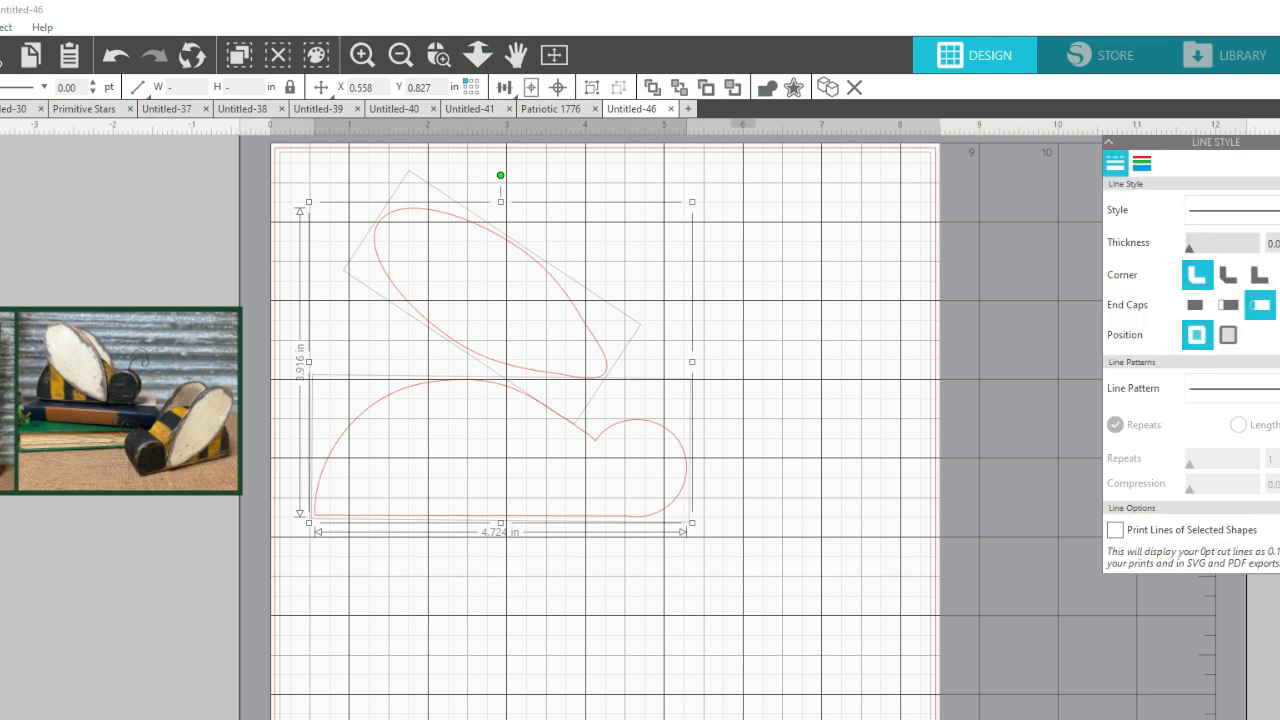
click(1142, 163)
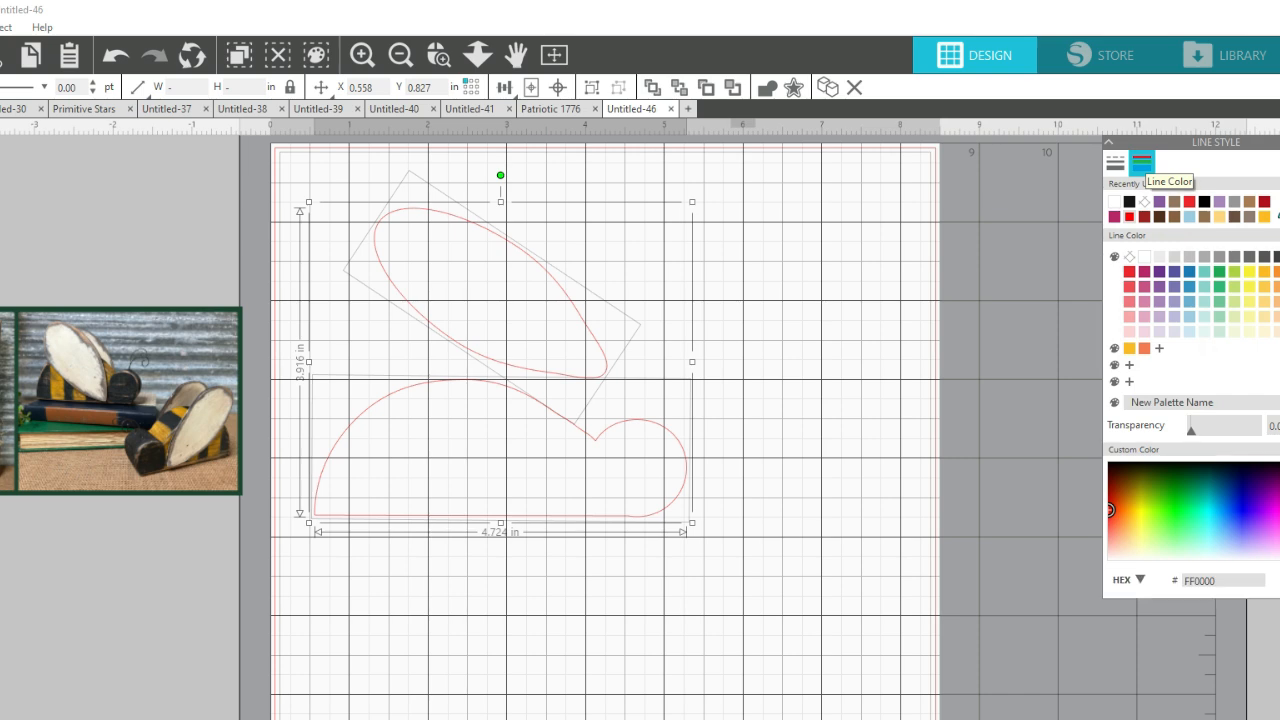
click(1207, 468)
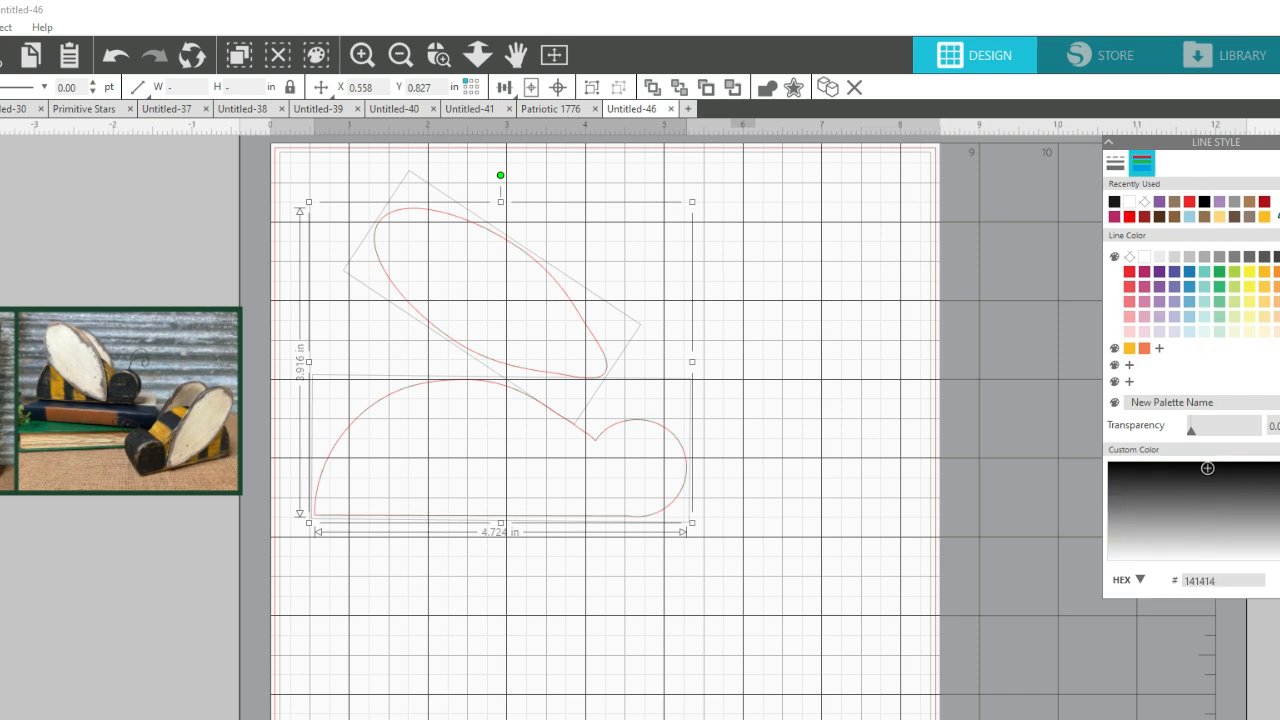
click(1116, 163)
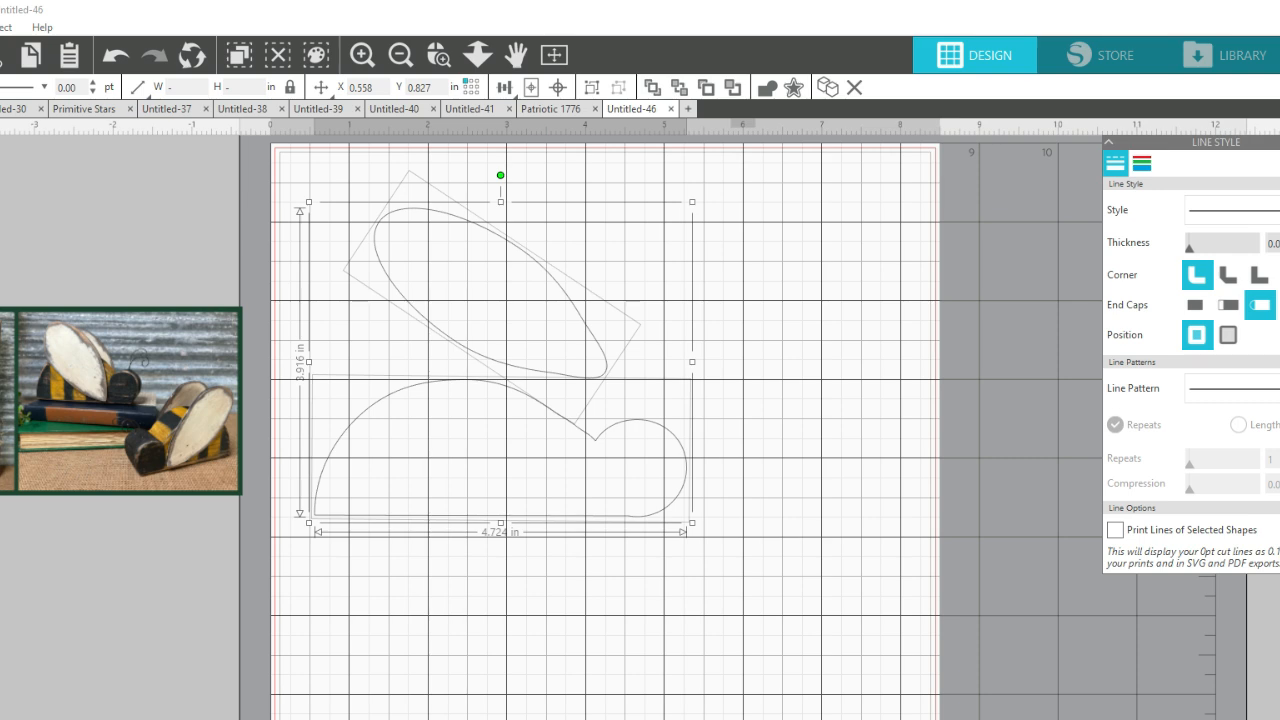
click(1279, 240)
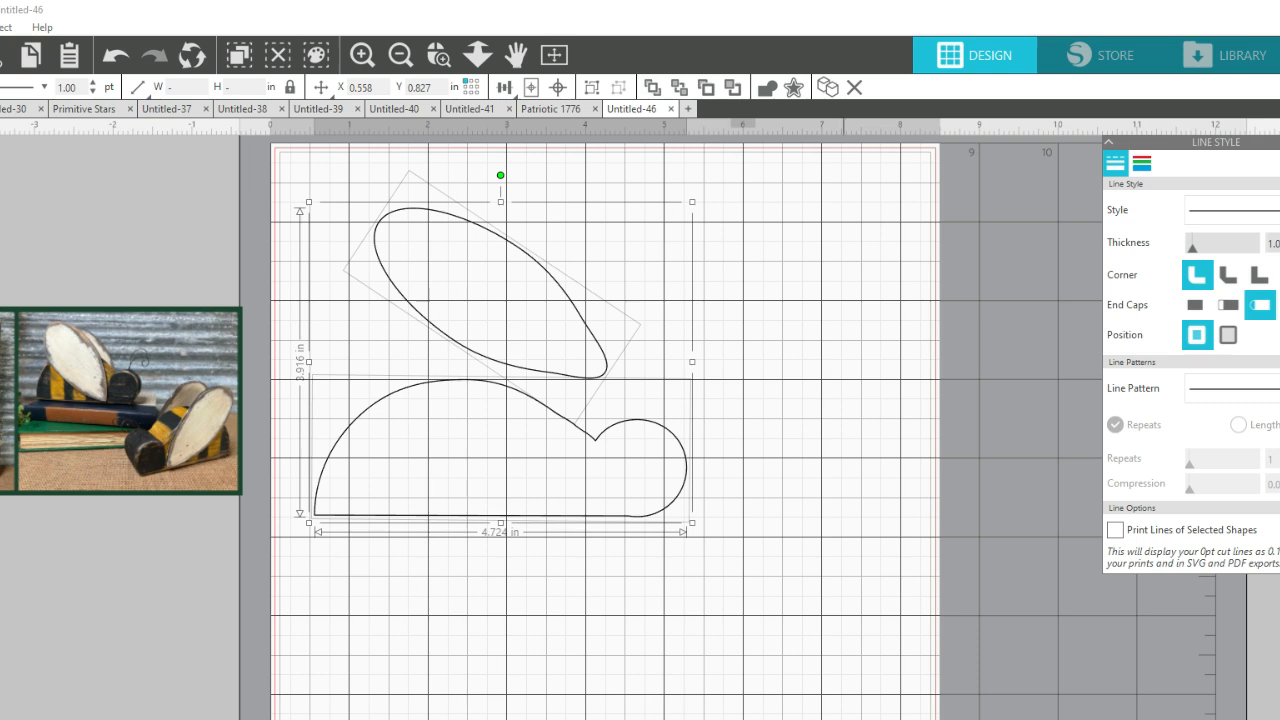
click(862, 330)
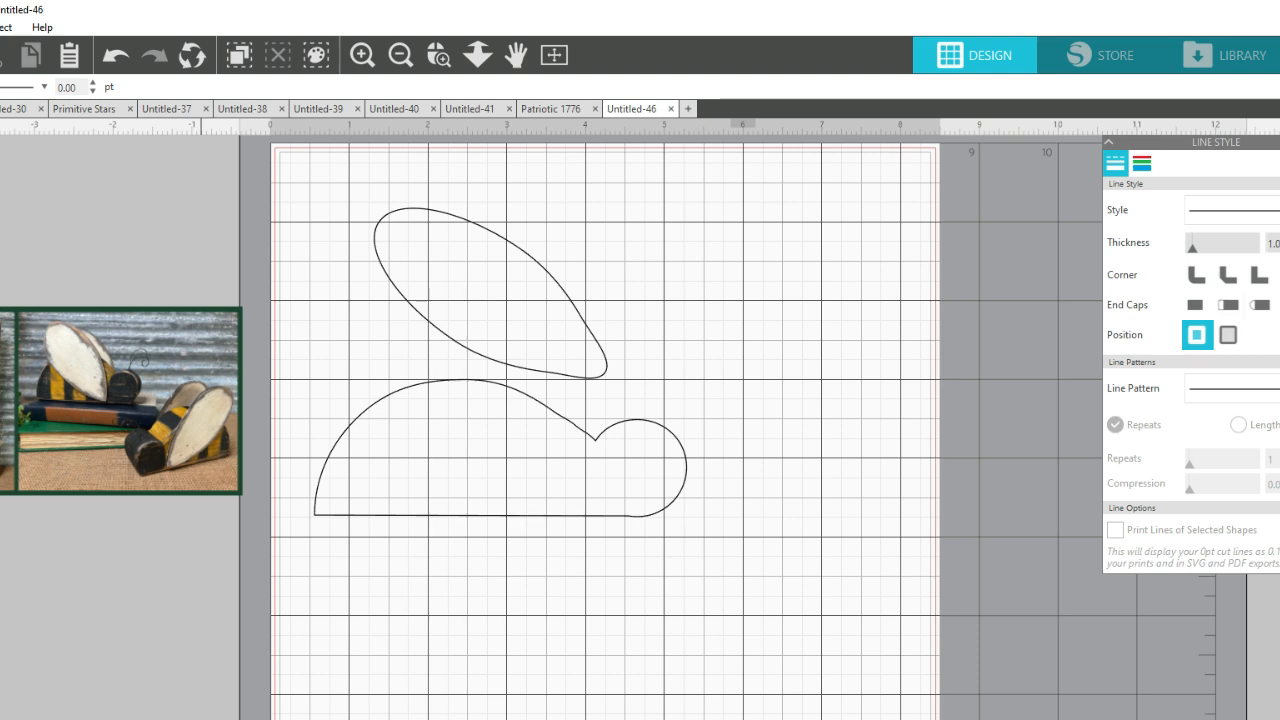
Preview the current page's printout for the EPSON ET-2800 Series (Copy 1), closing the preview without printing
click(2, 27)
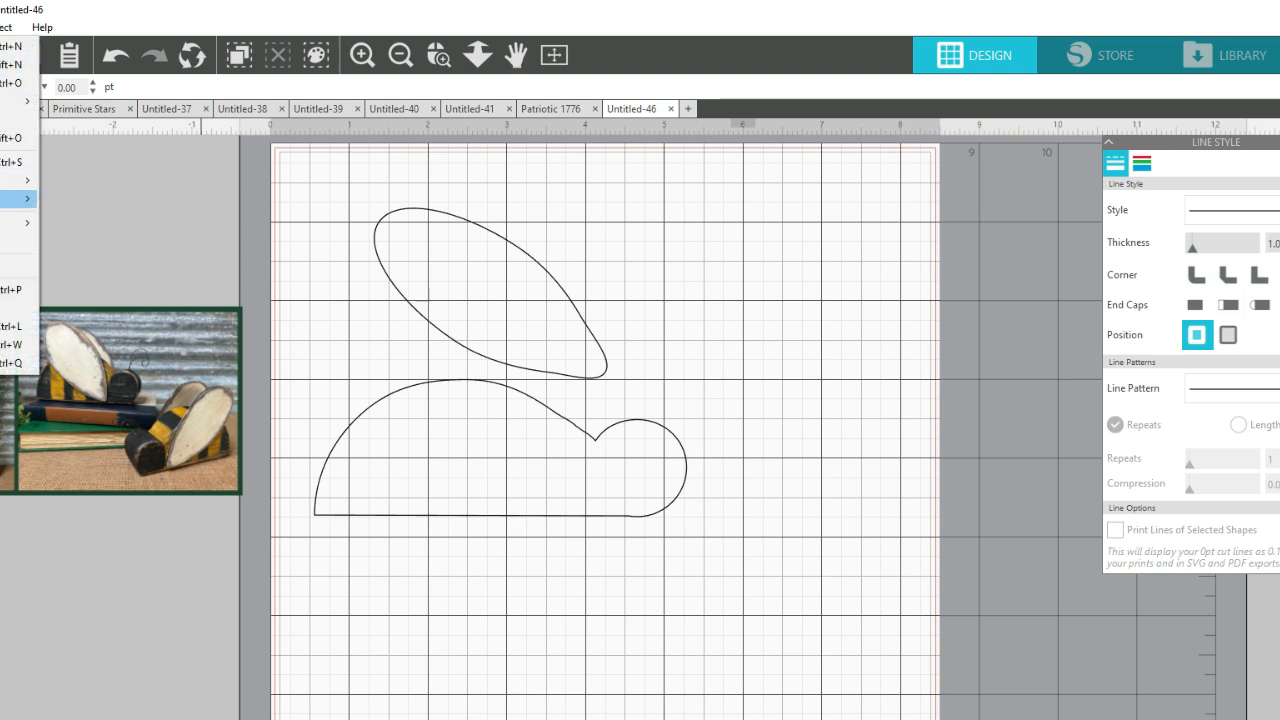
click(18, 289)
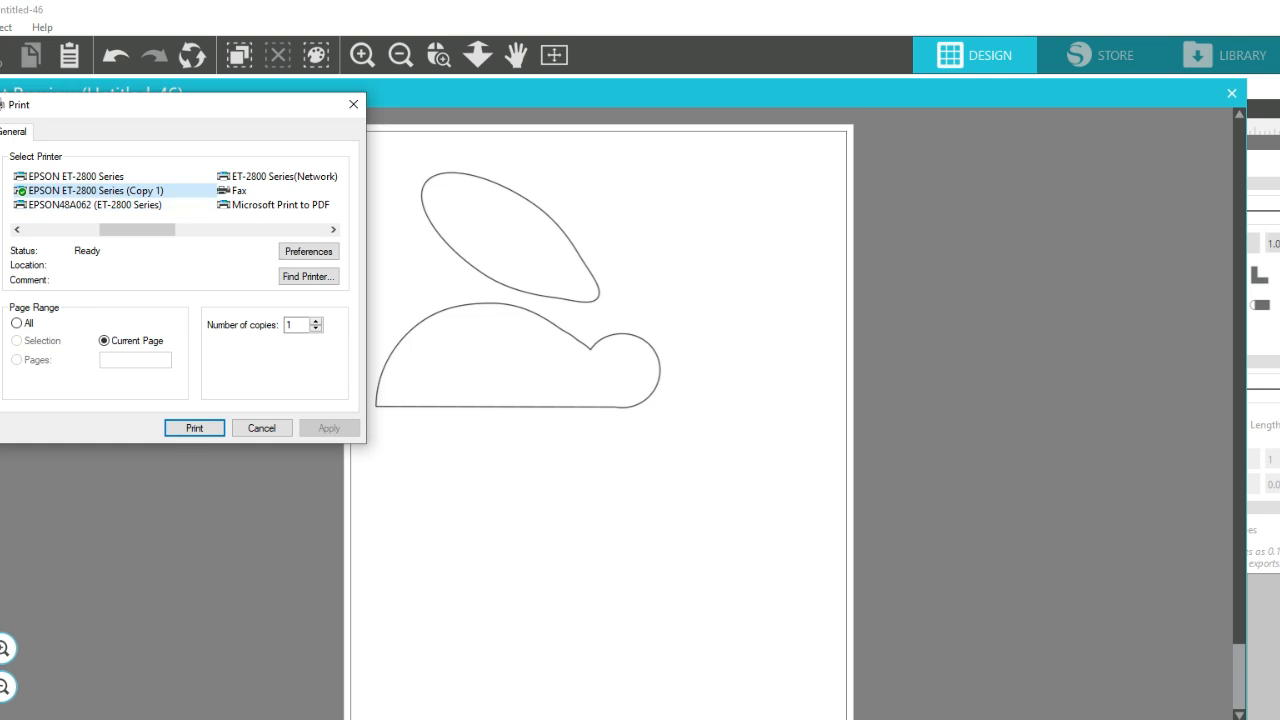
mouse_move(137, 229)
mouse_down()
mouse_move(57, 229)
mouse_move(137, 229)
mouse_up()
click(194, 428)
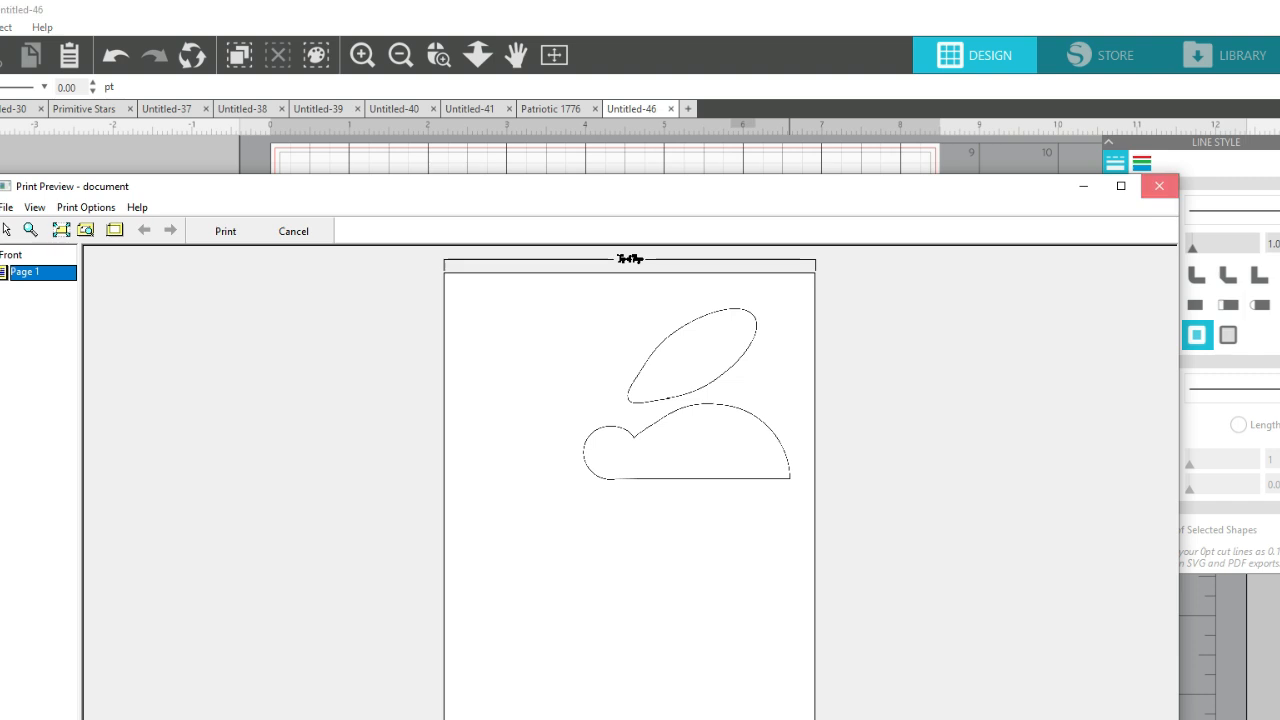
click(1159, 186)
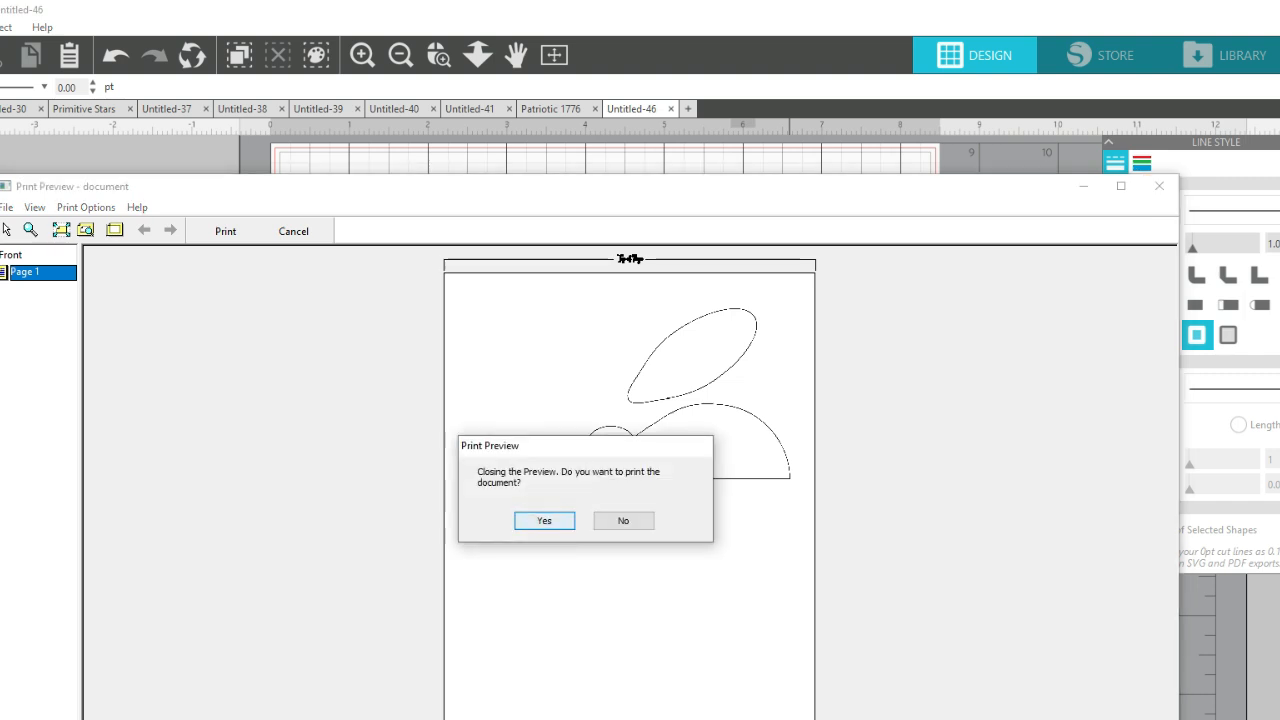
click(624, 521)
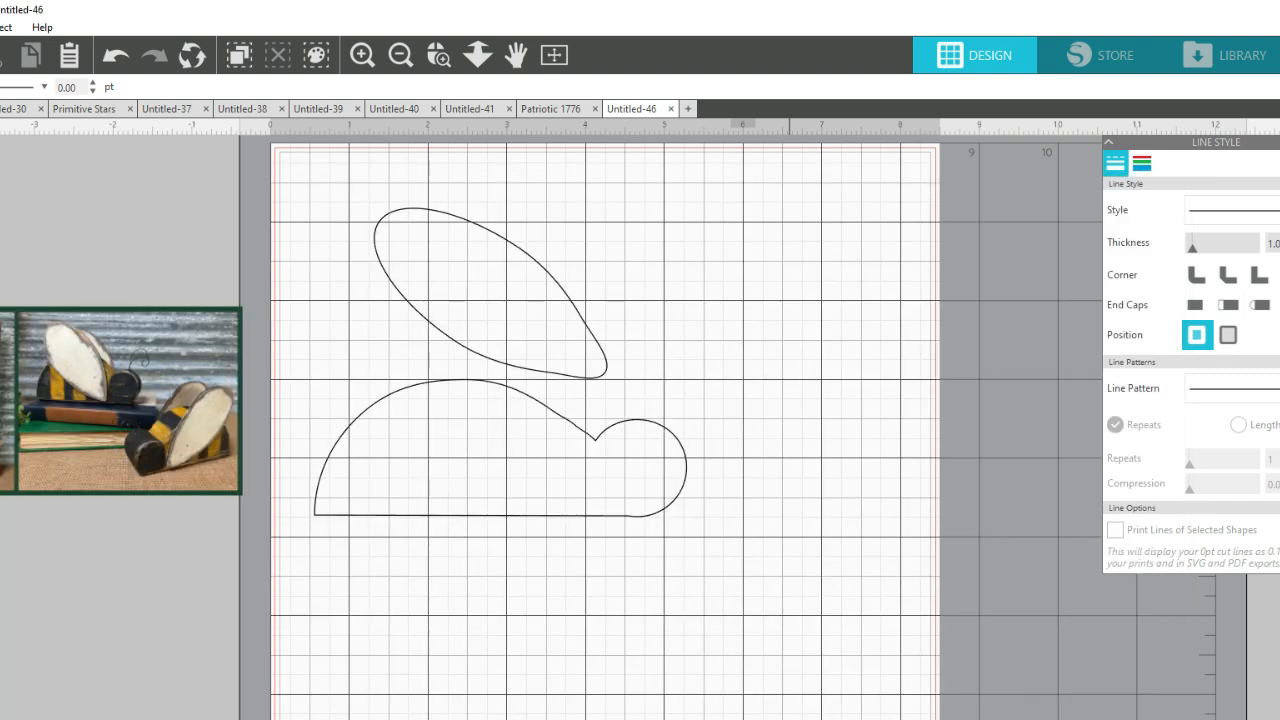
Scale the wing and bee outline up together to about 6.5 in wide, keeping their upper-left corner in place
click(638, 510)
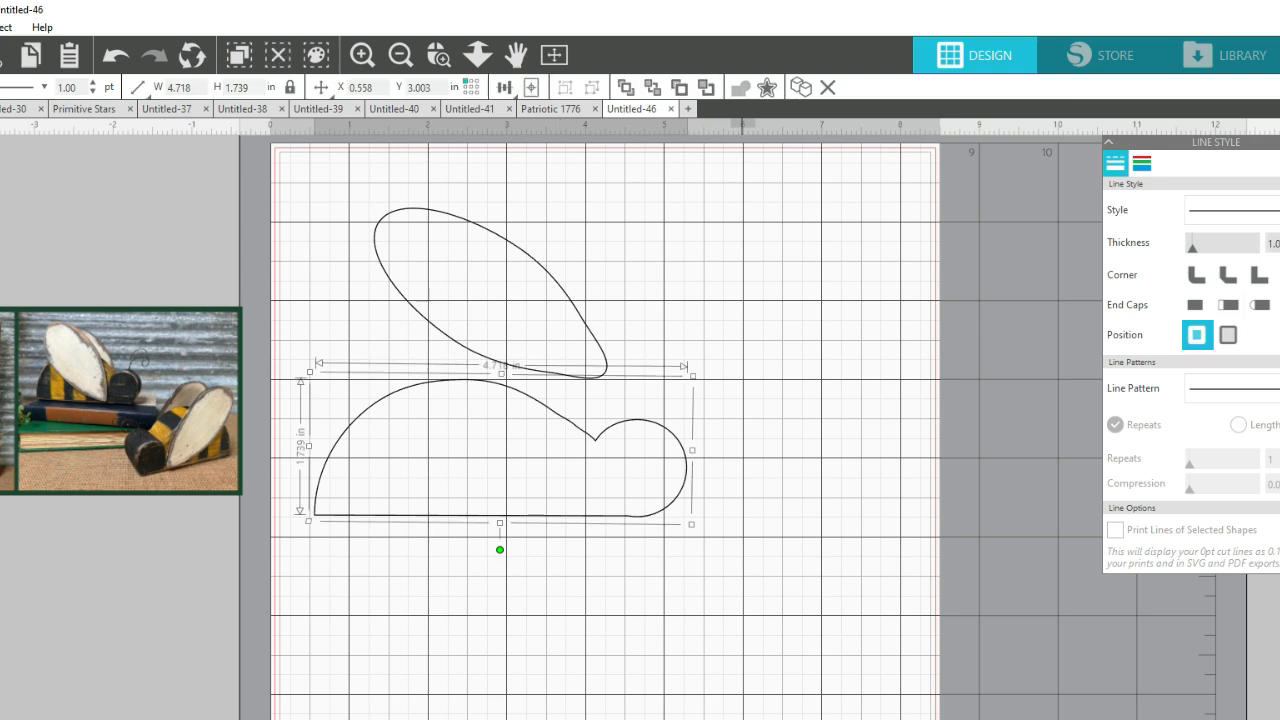
drag(743, 529, 357, 170)
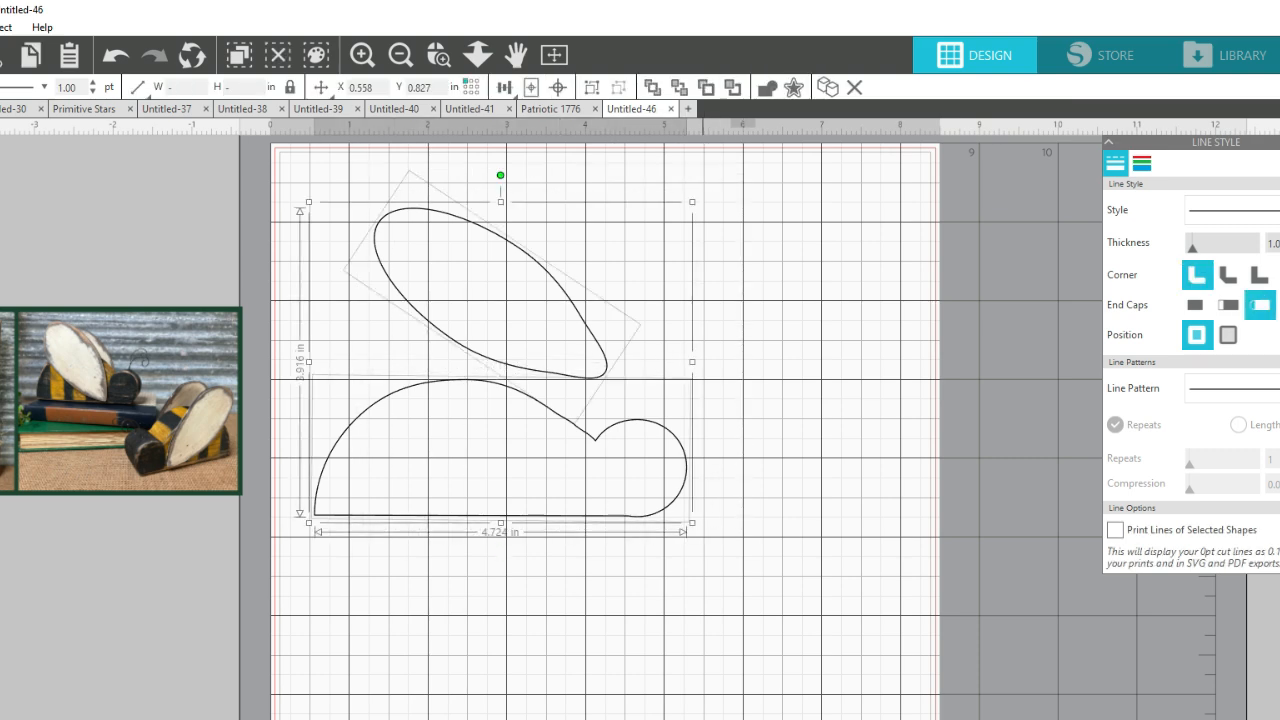
drag(691, 522, 831, 638)
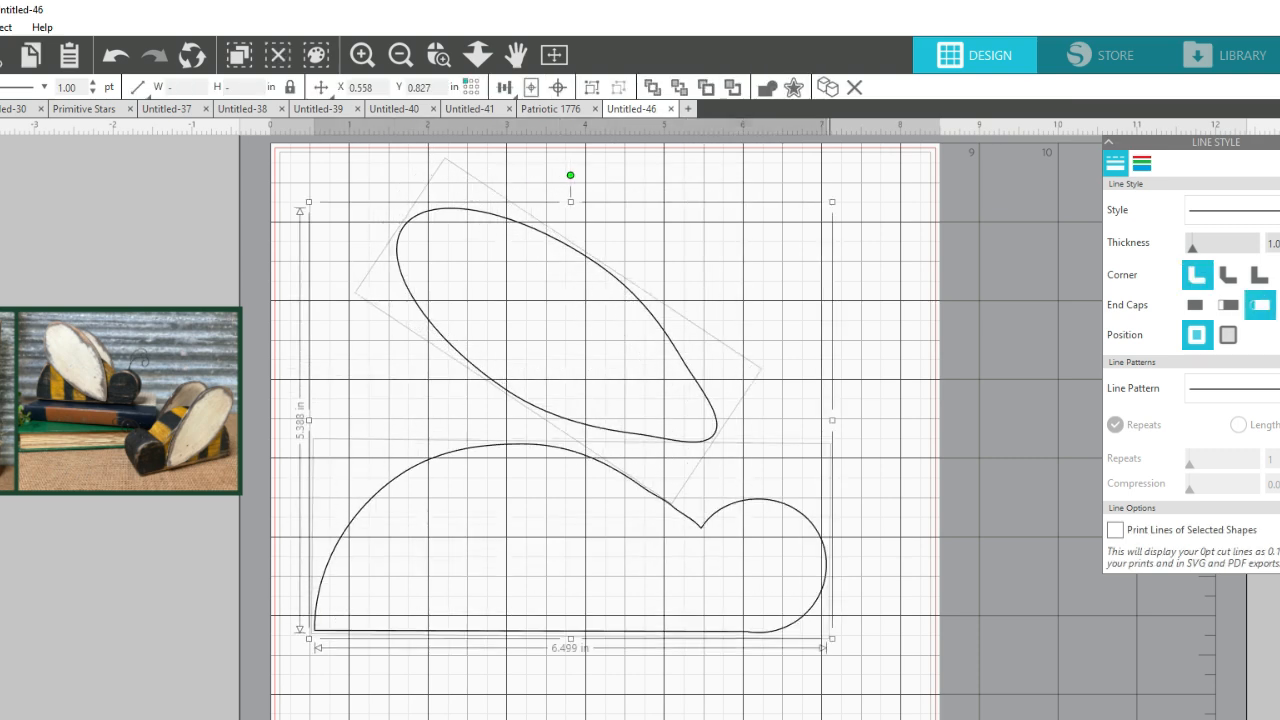